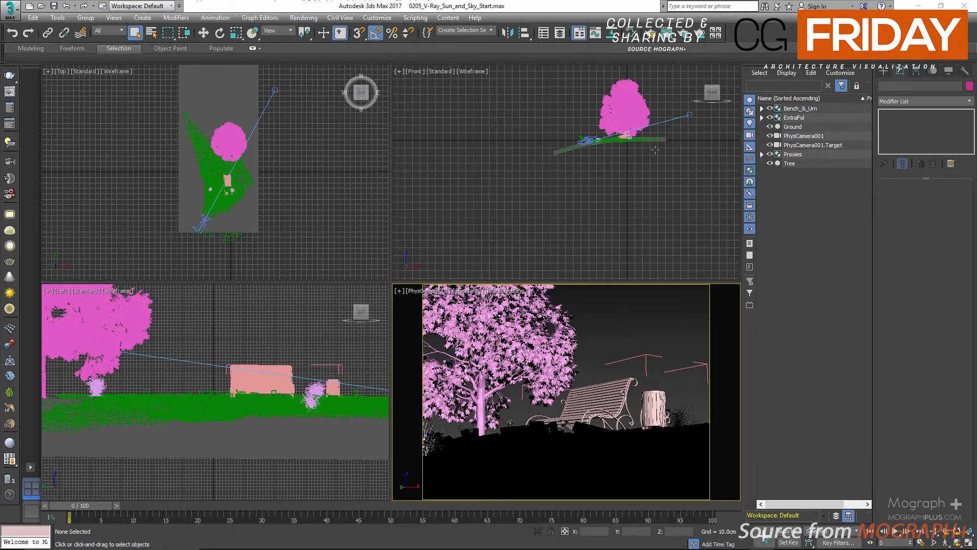
- Create a Daylight system with its compass centred near the bench, then activate the camera view
click(884, 70)
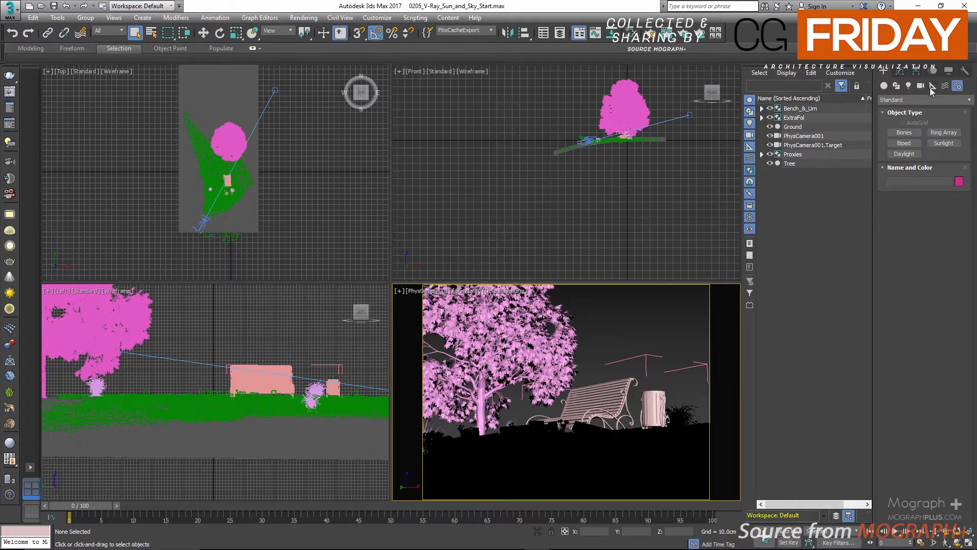
click(922, 102)
click(922, 102)
click(896, 155)
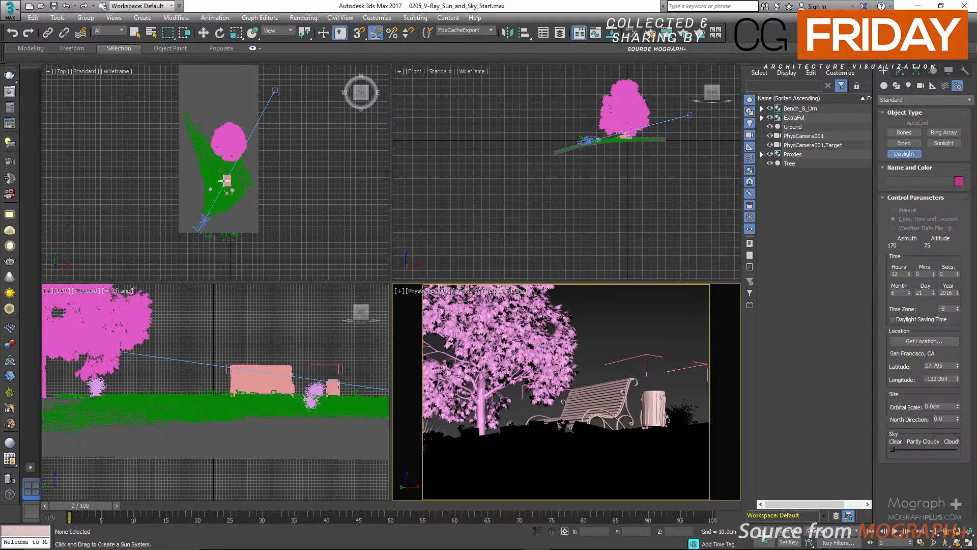
drag(228, 176, 232, 176)
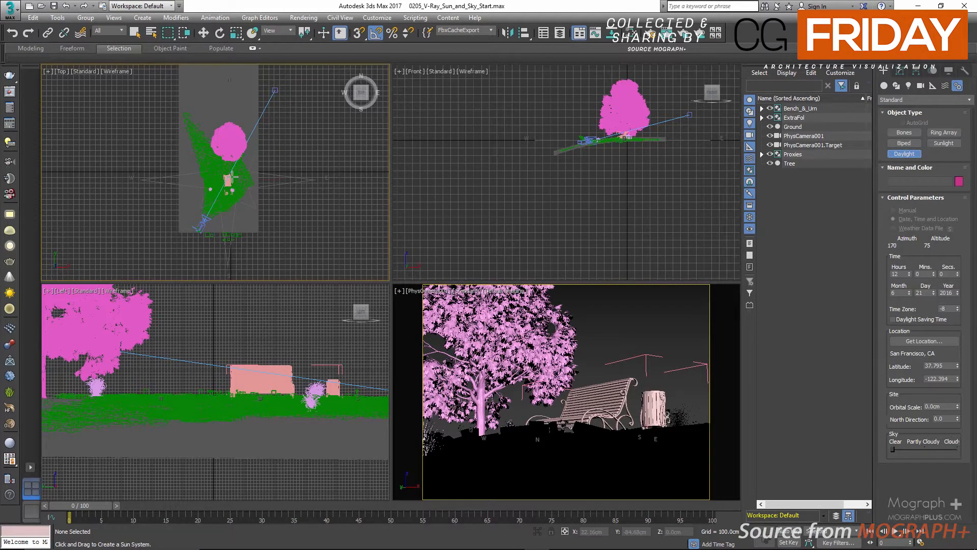
drag(232, 176, 233, 175)
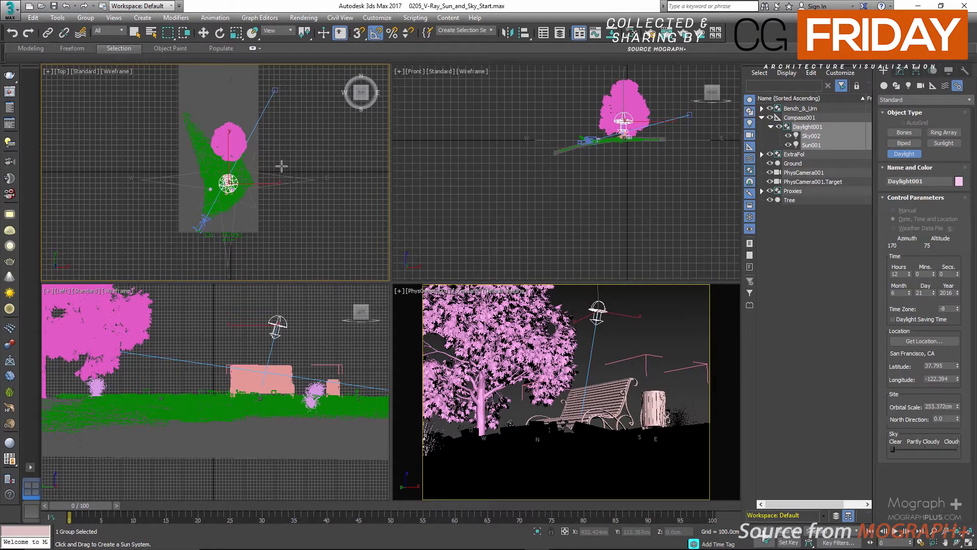
click(281, 166)
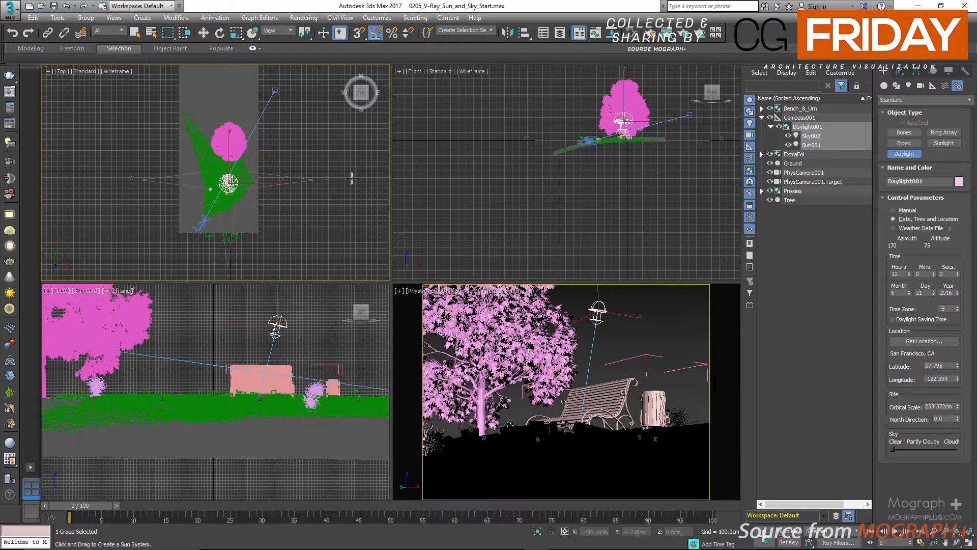
right_click(316, 186)
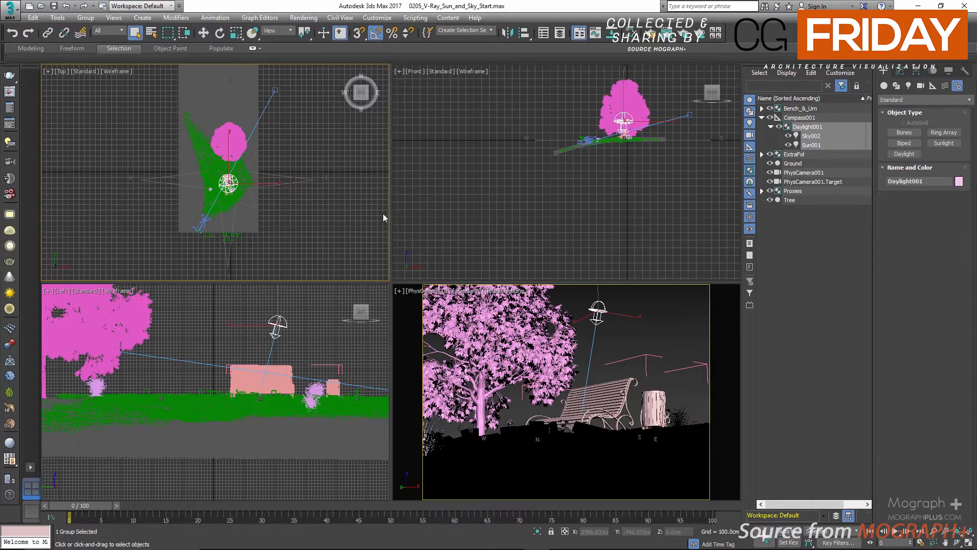
right_click(655, 321)
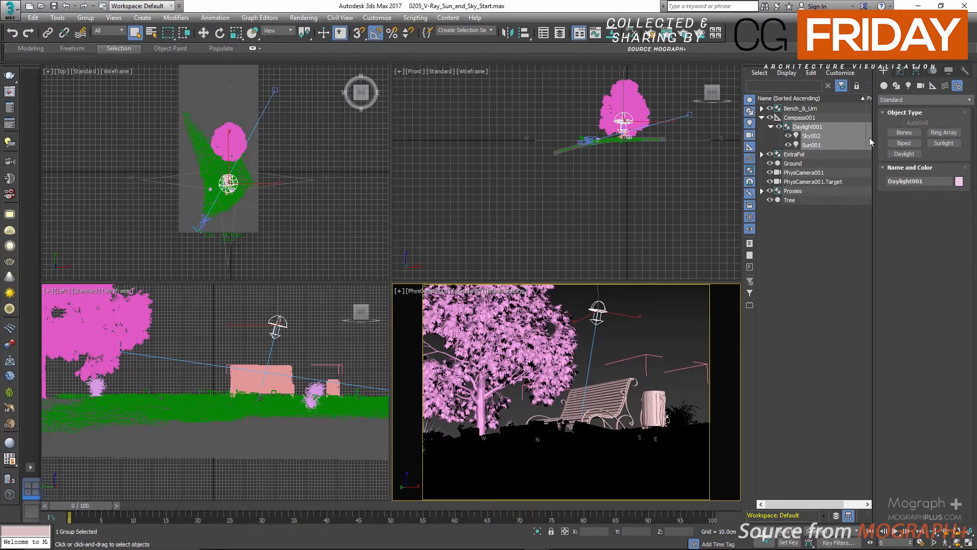
- Set the Daylight system's sunlight type to VRaySun and accept adding a VRaySky environment map
click(899, 74)
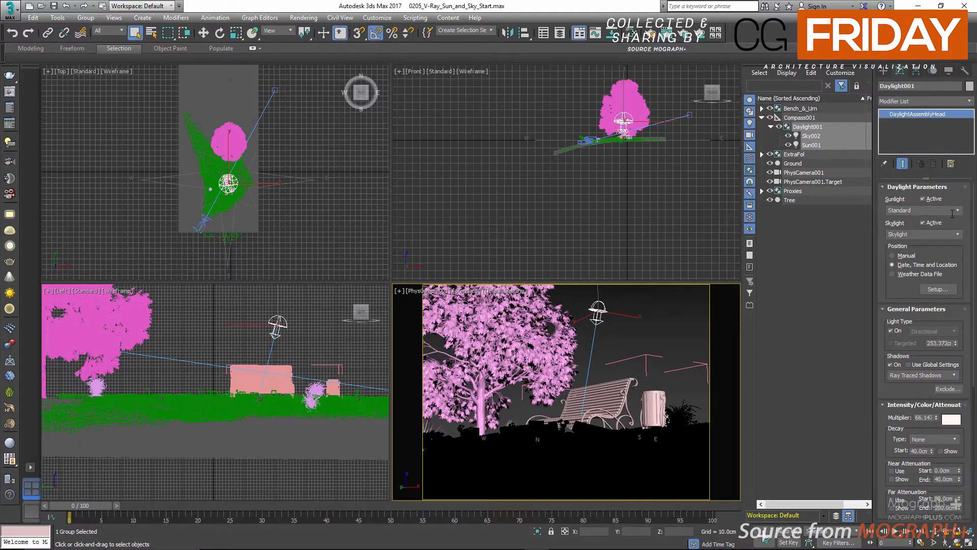
click(962, 212)
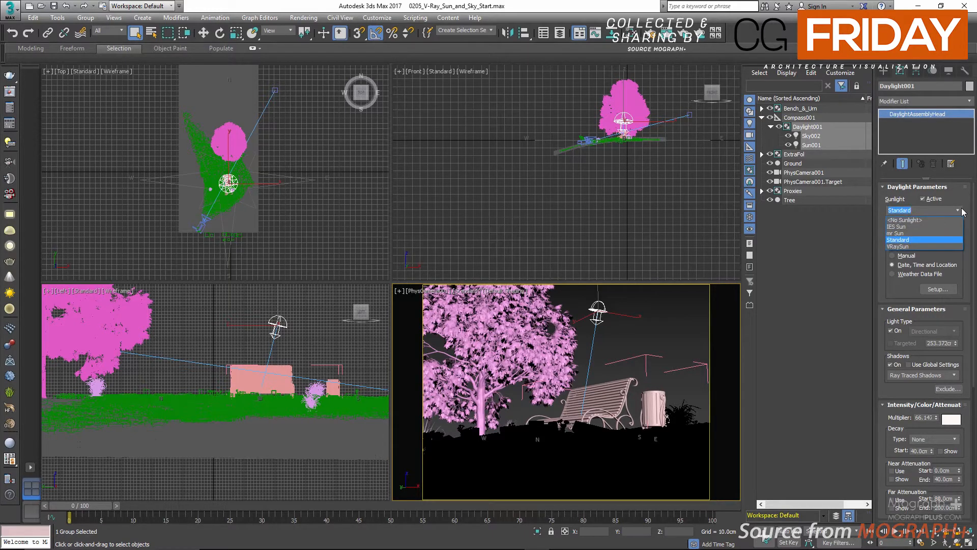
click(919, 246)
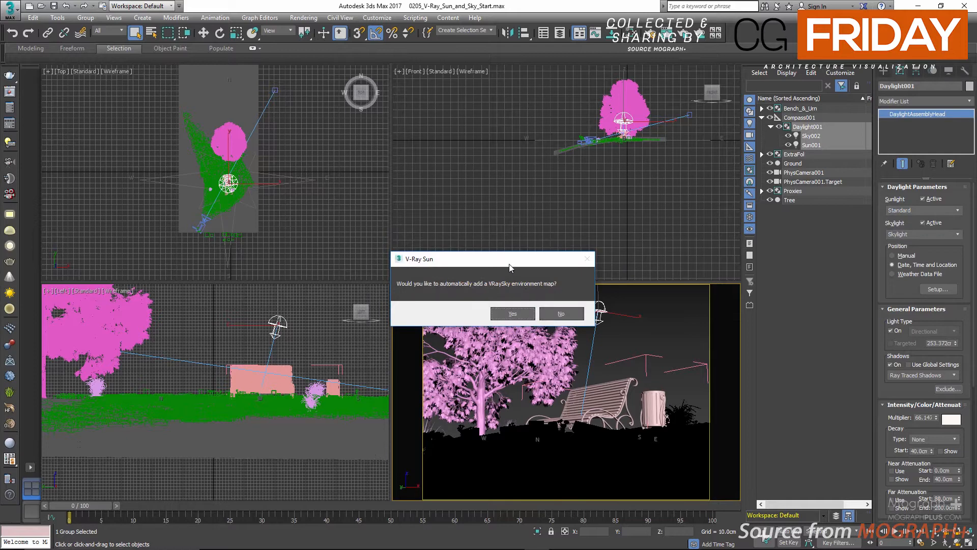
drag(510, 259, 508, 260)
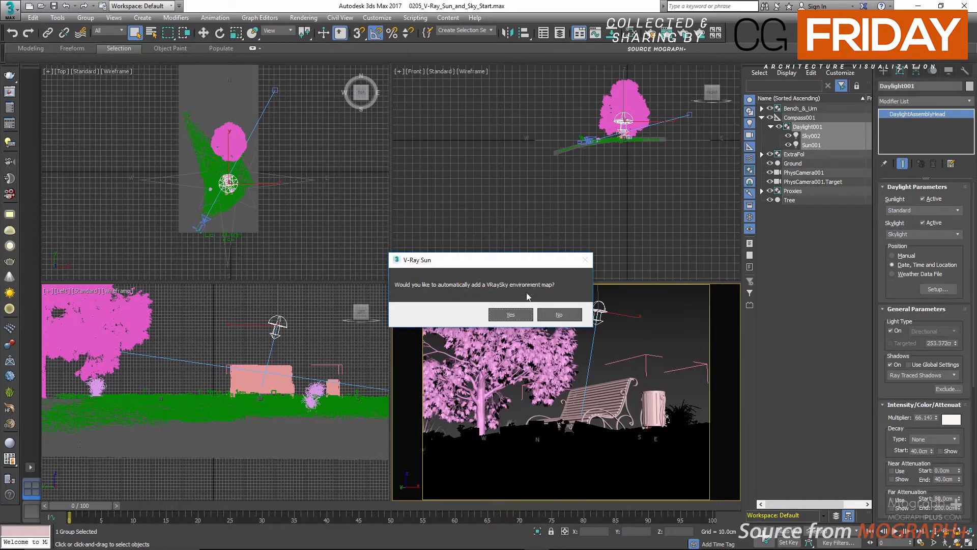
click(510, 314)
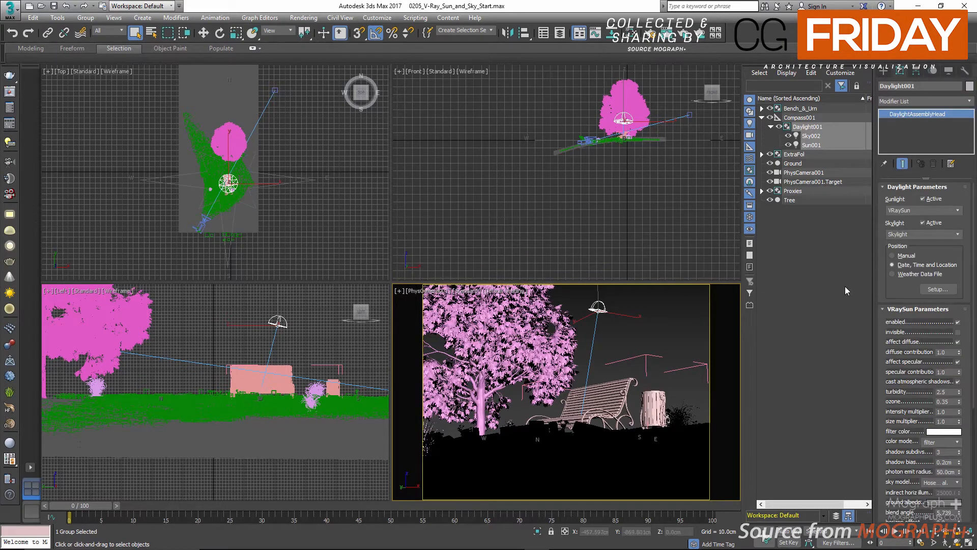
- Start an interactive V-Ray render of the camera view and move the frame buffer clear of the front view
click(682, 37)
drag(526, 159, 384, 118)
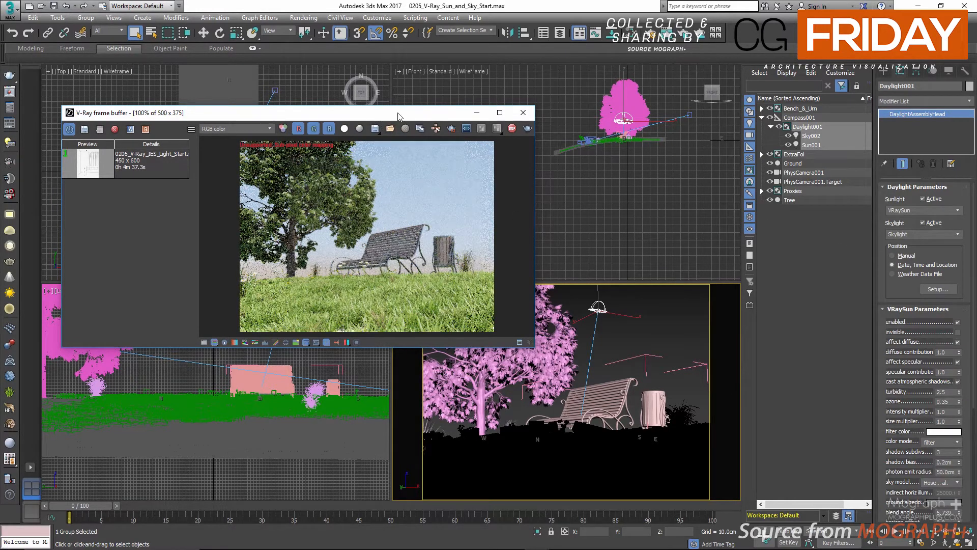
drag(398, 116, 308, 133)
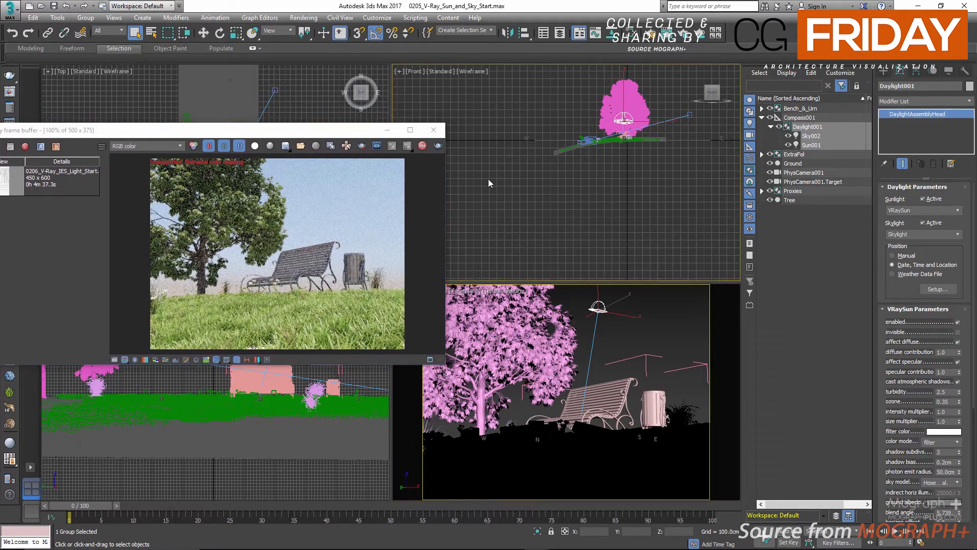
drag(368, 135, 344, 197)
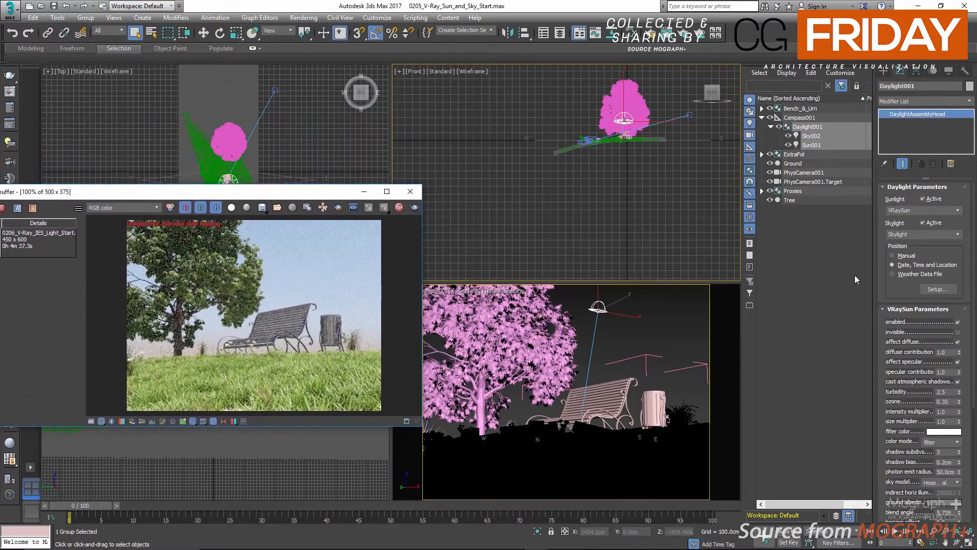
- Switch the daylight position to Manual and lower the sun to a height of about 169 cm
click(924, 255)
right_click(648, 169)
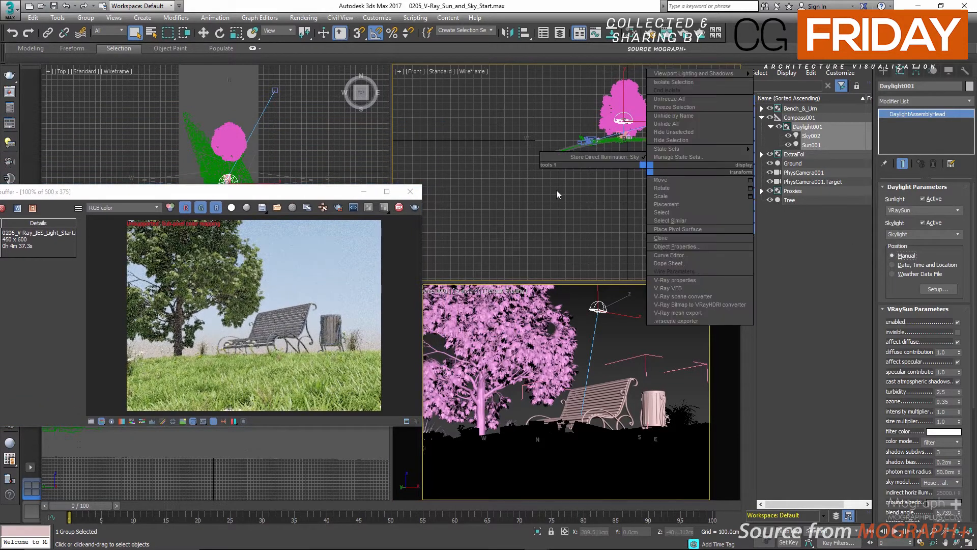
key(w)
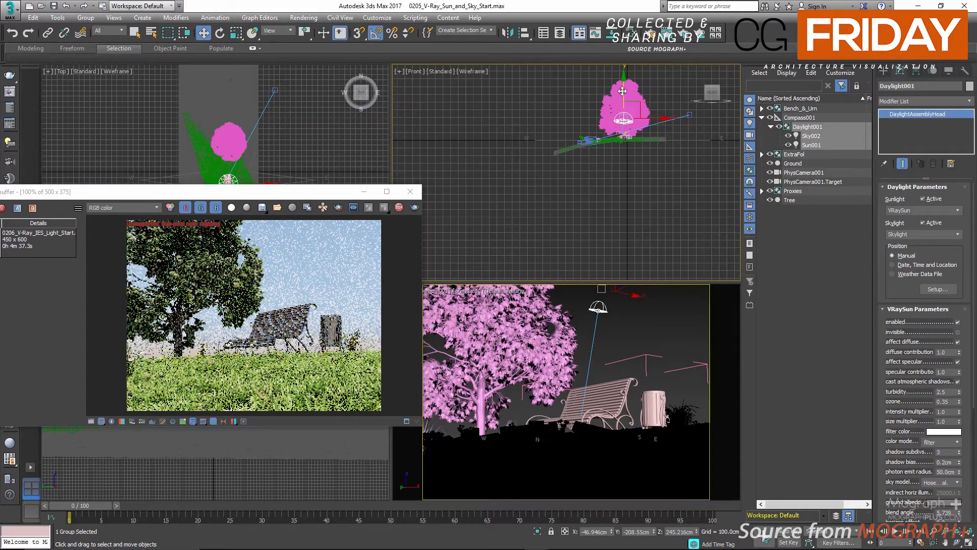
drag(622, 91, 622, 97)
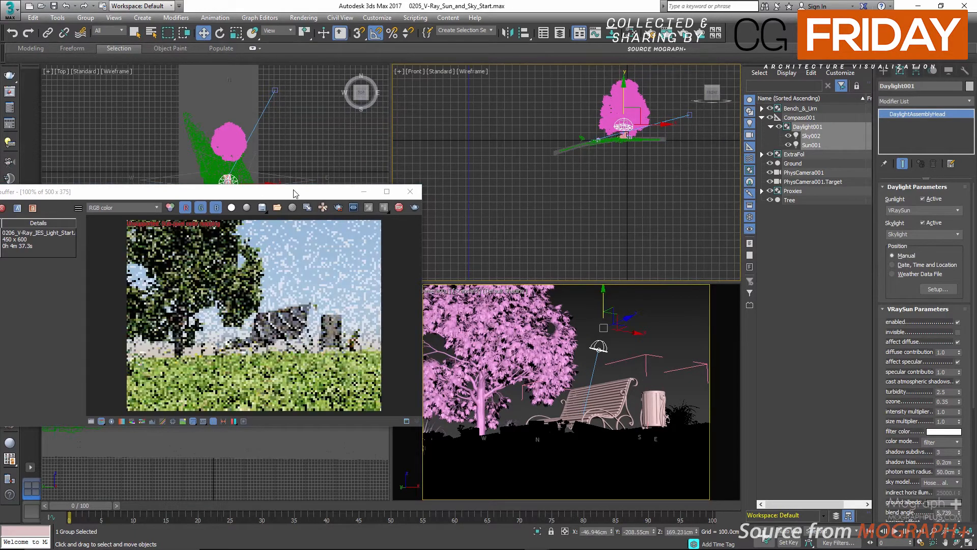
- Move the sun horizontally to about X 919 cm, Y 618 cm in the top view, beyond the tree
drag(294, 193, 289, 279)
right_click(277, 194)
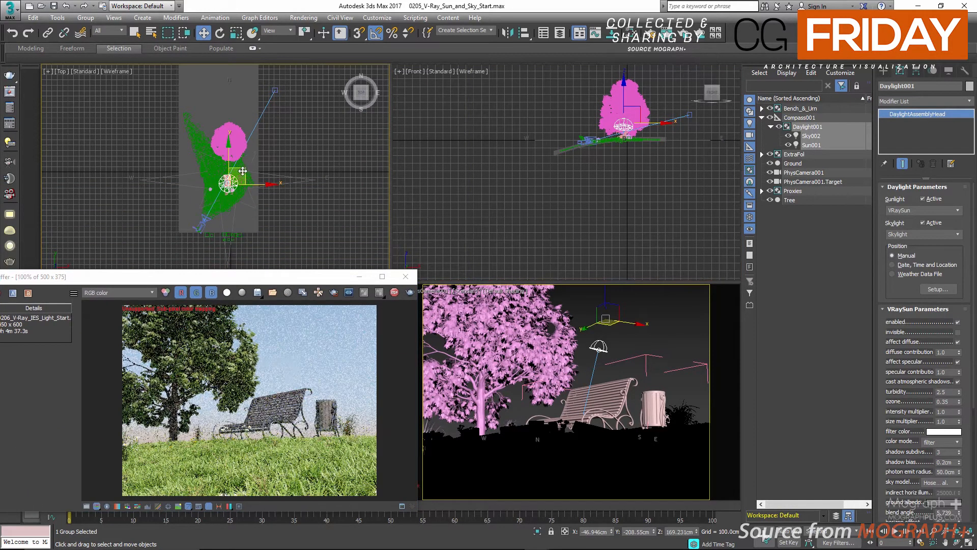
drag(243, 171, 292, 131)
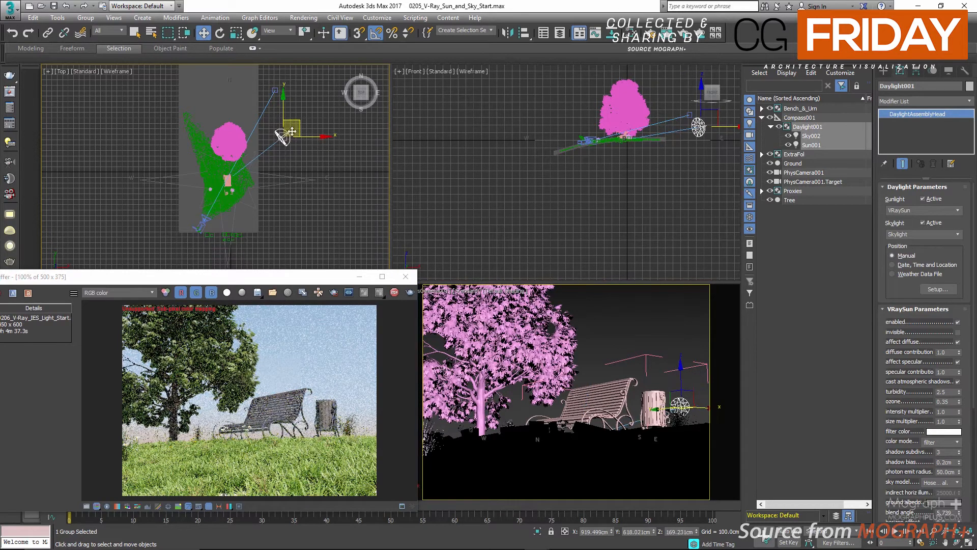
- Bring the frame buffer over the viewports, stop the interactive render and hide the render history
drag(269, 283, 368, 164)
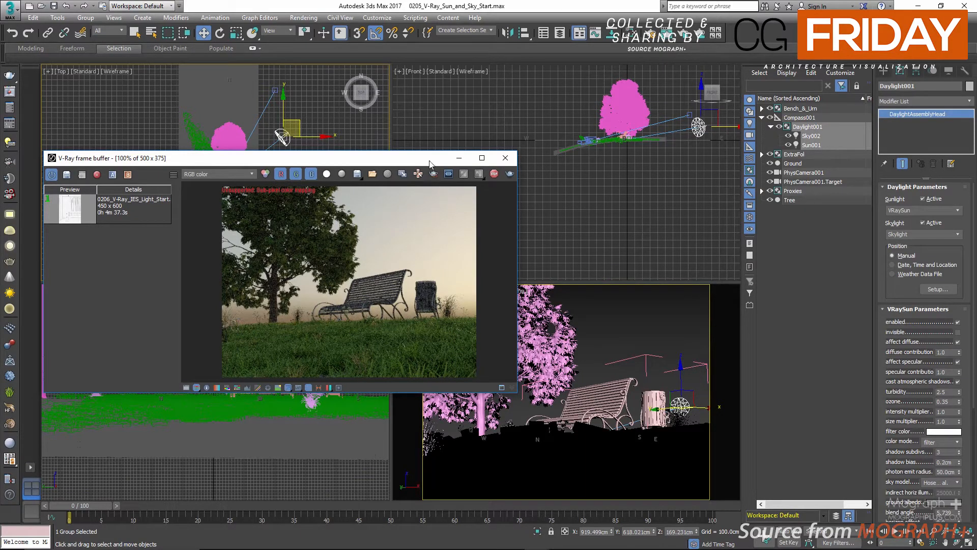
drag(429, 161, 445, 154)
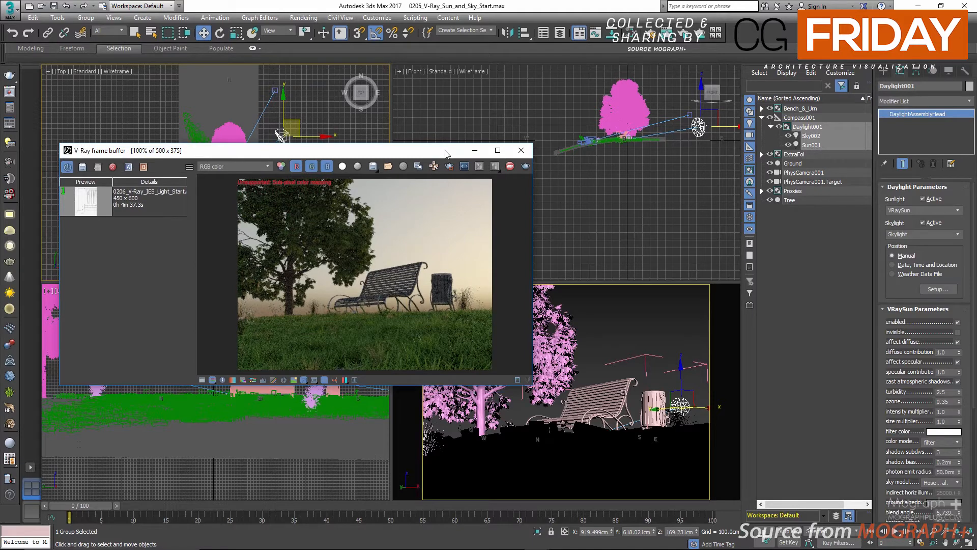
click(508, 166)
click(325, 380)
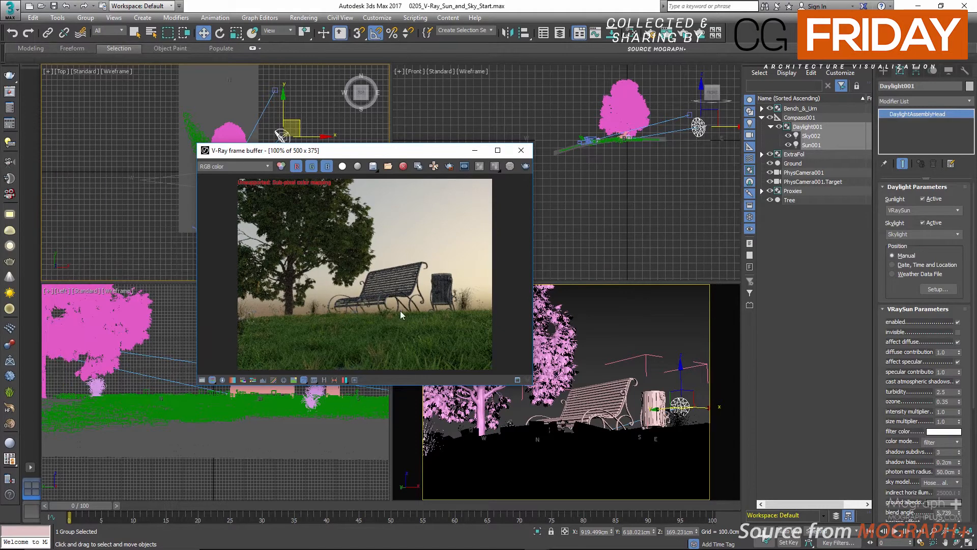
- Set the daylight position to Date, Time and Location and change the month to 9 in its setup
click(894, 265)
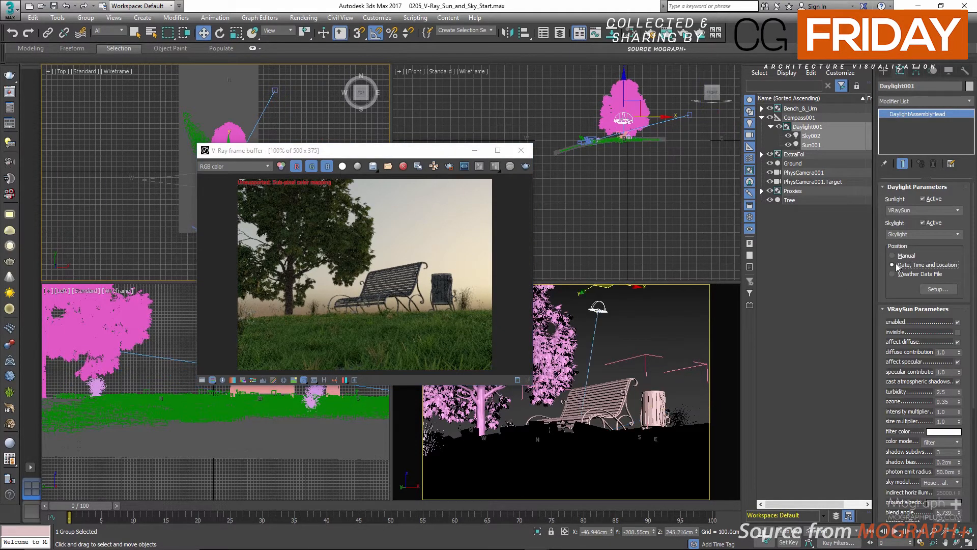
click(937, 290)
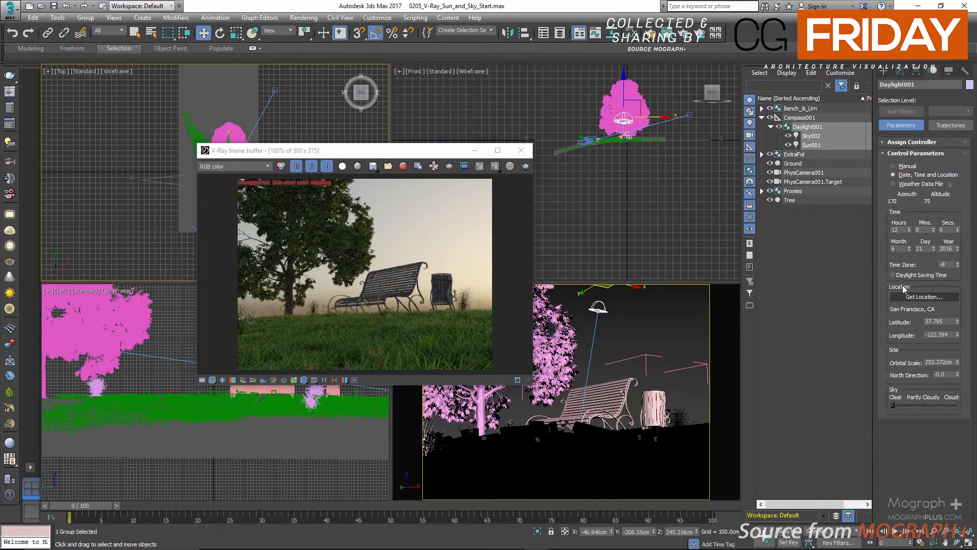
double_click(901, 246)
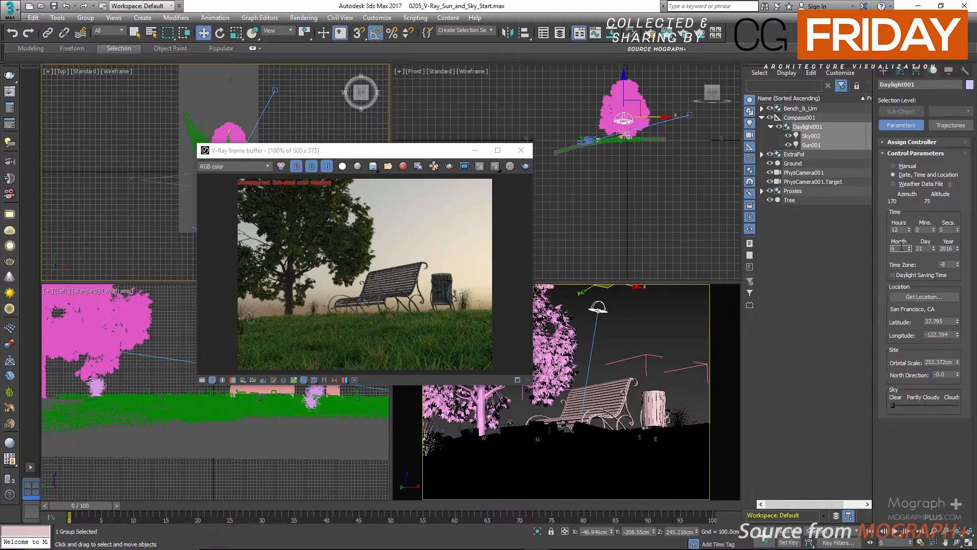
text(5)
text(9)
- Set the daylight time to 6 hours and 59 minutes
double_click(904, 232)
text(016)
double_click(923, 230)
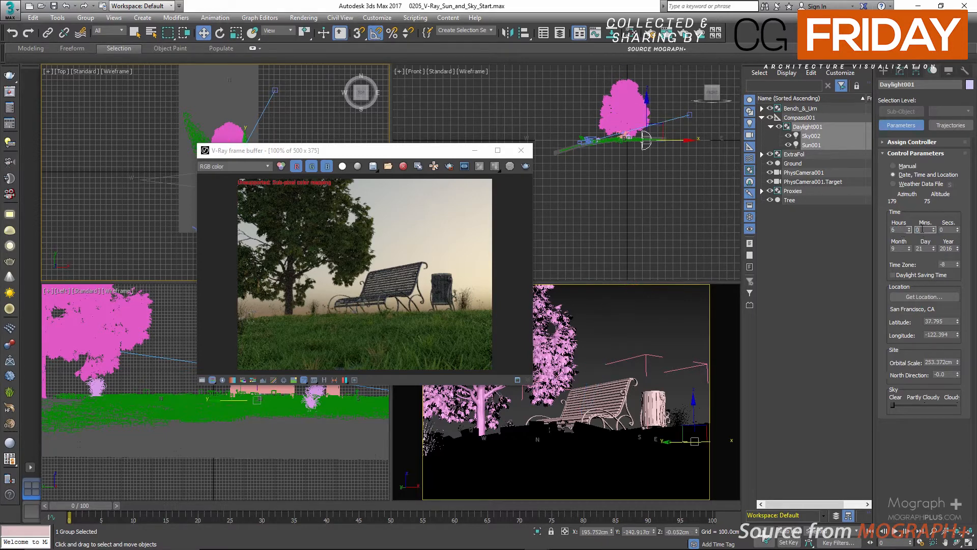
text(60)
key(Return)
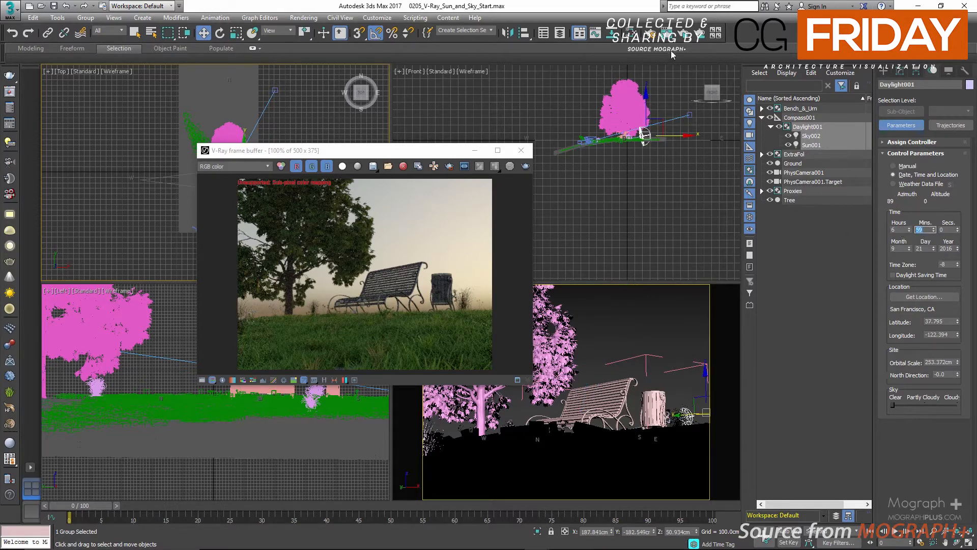
- Restart the interactive V-Ray render using the camera view as the active view
click(685, 36)
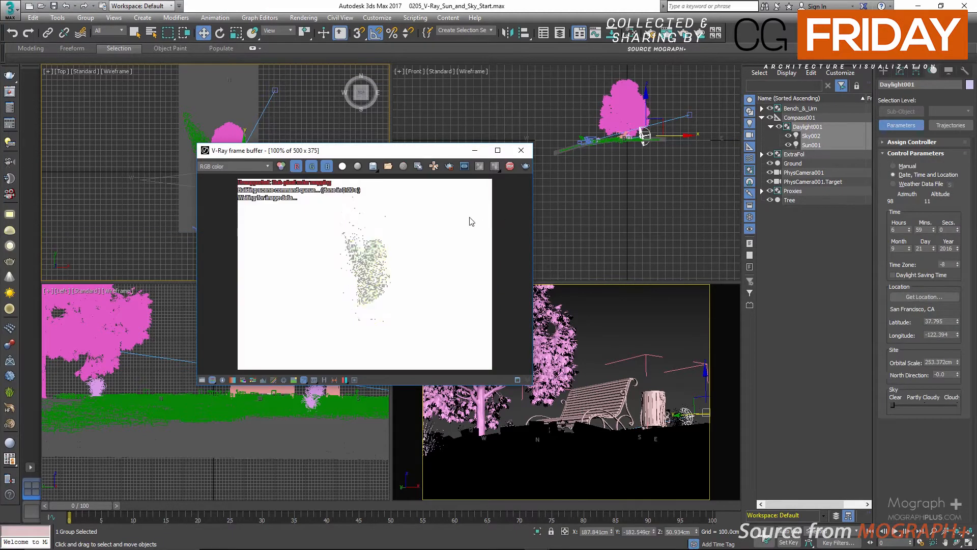
click(637, 307)
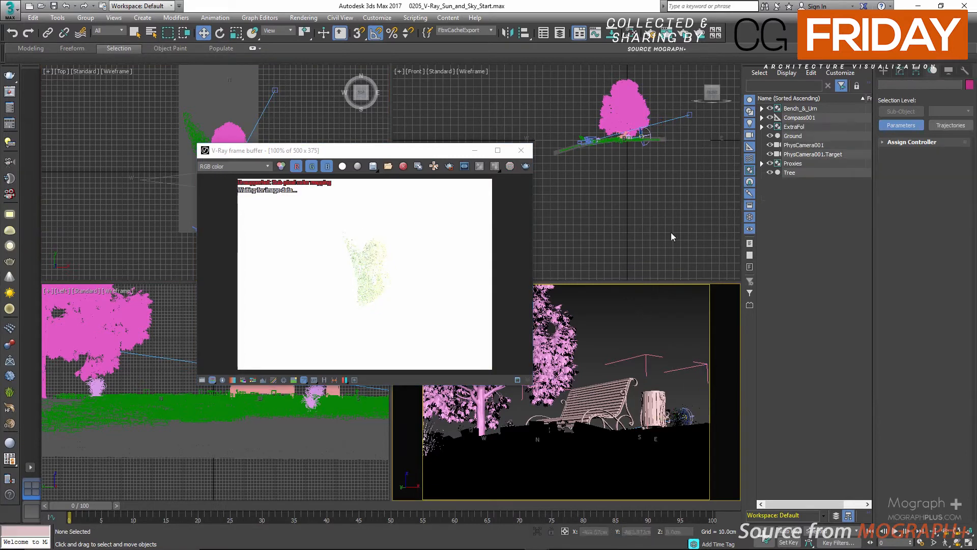
click(680, 38)
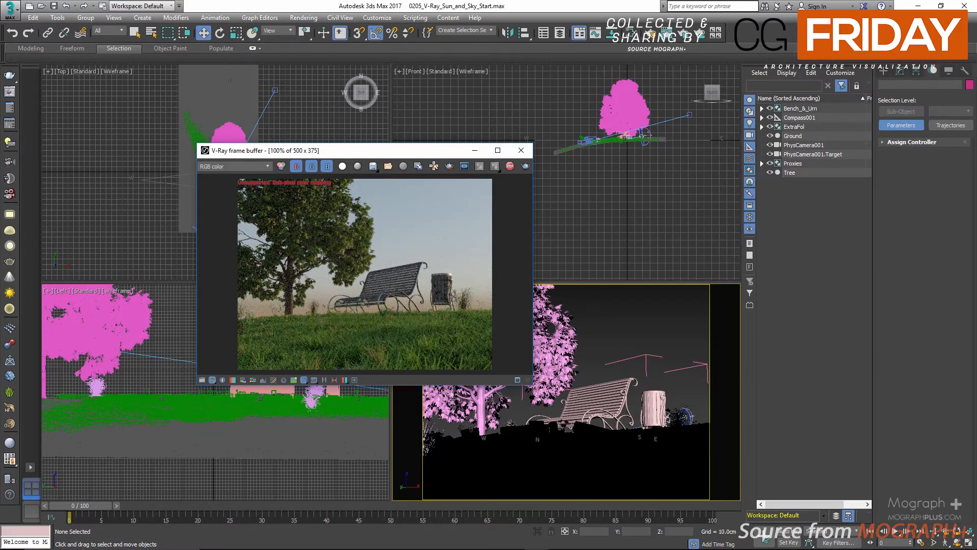
- Select the Daylight system in the front view, review its VRaySun parameters and stop the interactive render
click(645, 136)
click(900, 72)
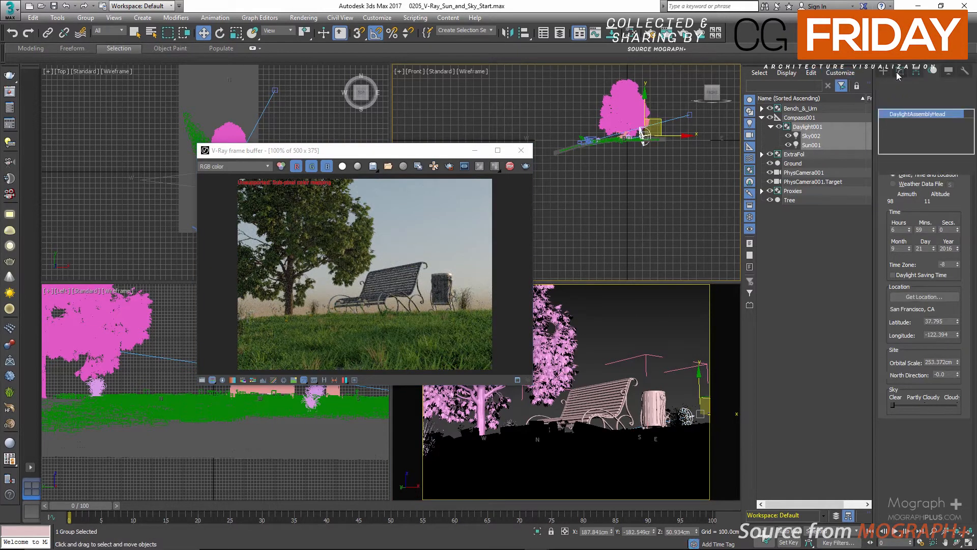
scroll(895, 275, down, 3)
scroll(895, 275, down, 2)
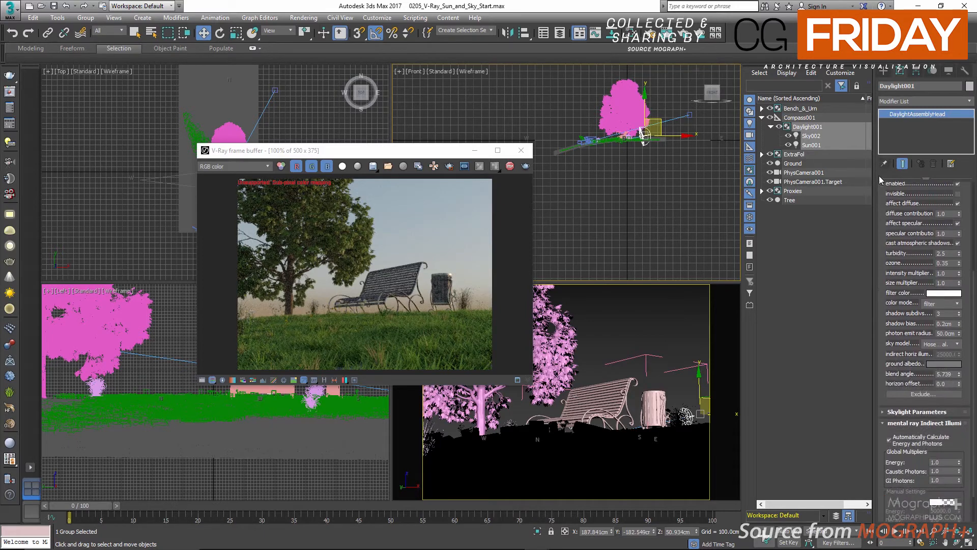
scroll(892, 279, down, 2)
scroll(893, 279, up, 4)
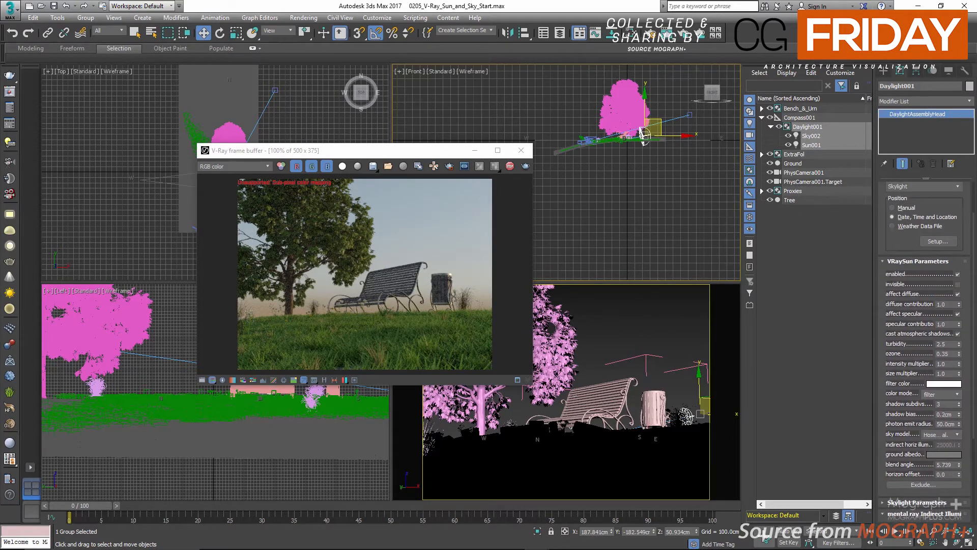
click(509, 168)
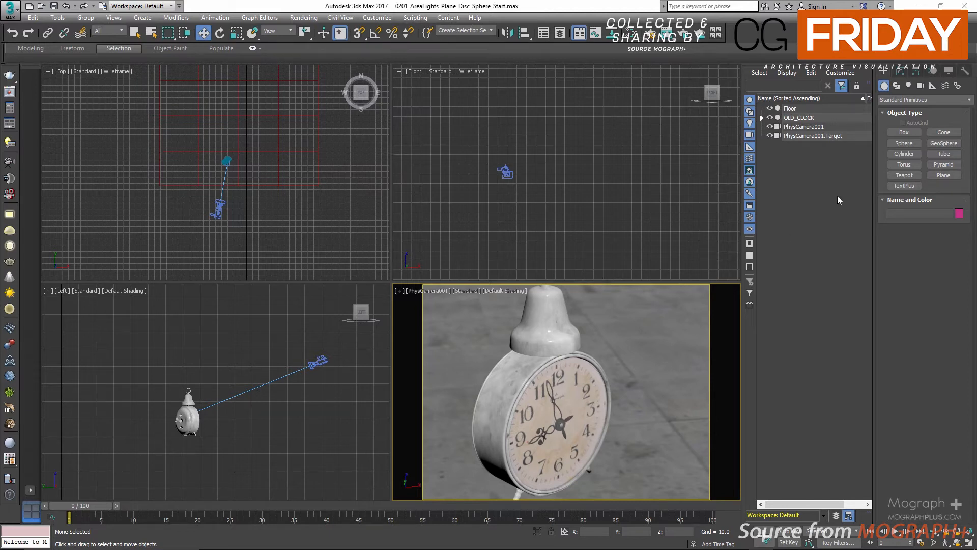
- Create a Standard Target Spot light in the top view, placed beside the camera and aimed at the clock
click(910, 84)
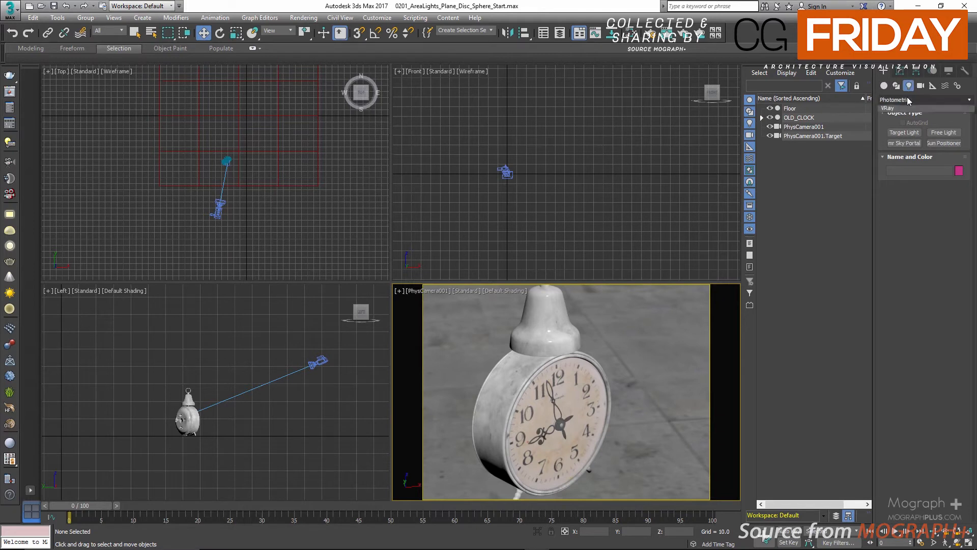
click(907, 99)
click(902, 119)
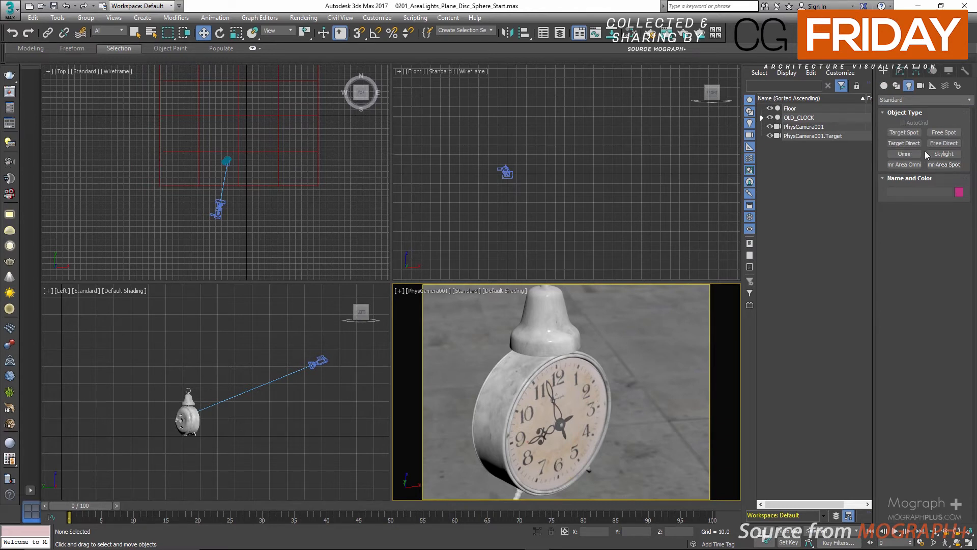
click(898, 133)
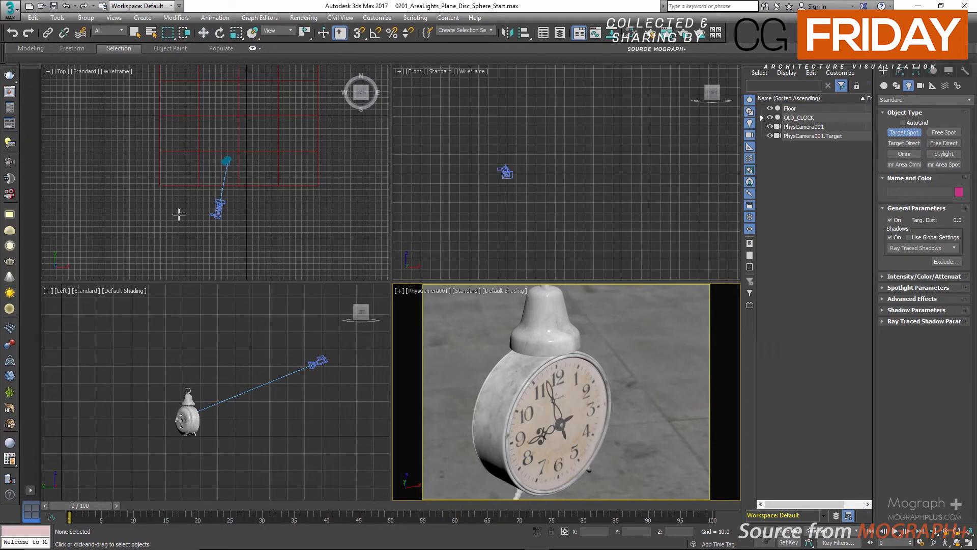
drag(142, 223, 228, 160)
- Raise the spotlight high above the floor so it points down at the clock, and open its parameters for editing
right_click(507, 175)
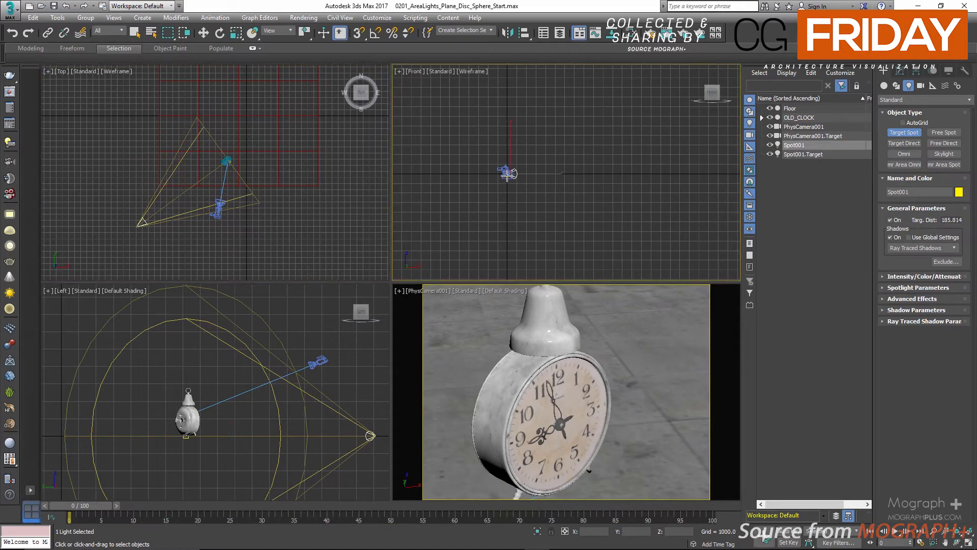
key(w)
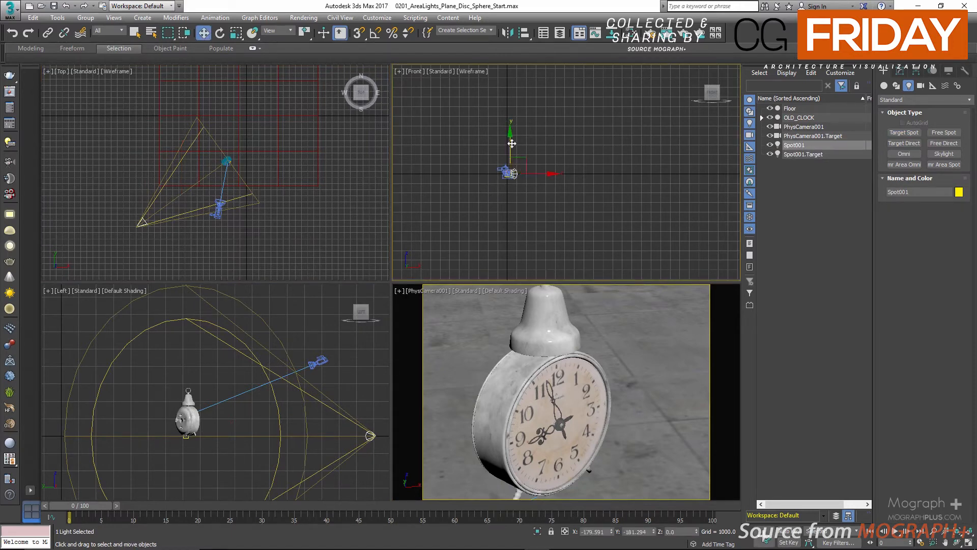
mouse_move(510, 141)
mouse_down()
mouse_move(512, 97)
mouse_move(504, 143)
mouse_up()
scroll(245, 356, down, 5)
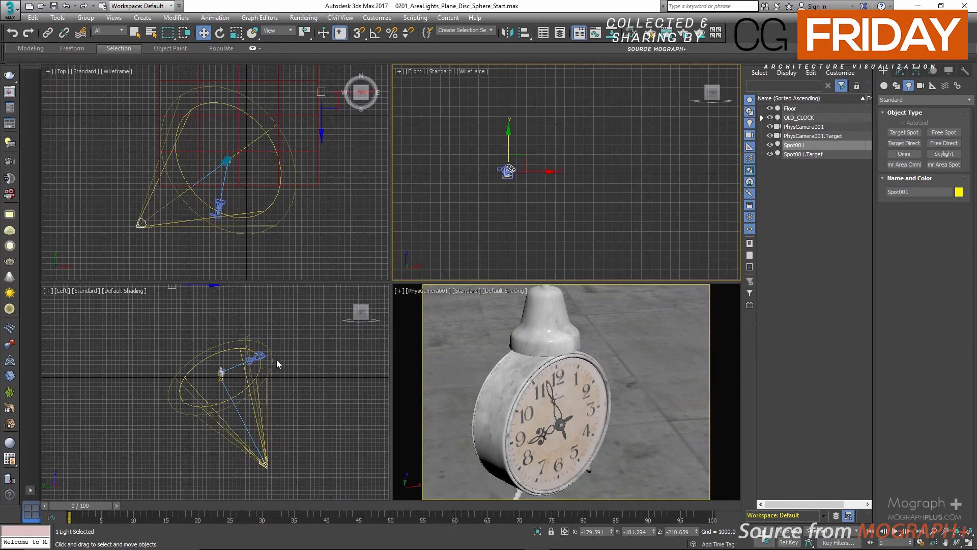
right_click(294, 349)
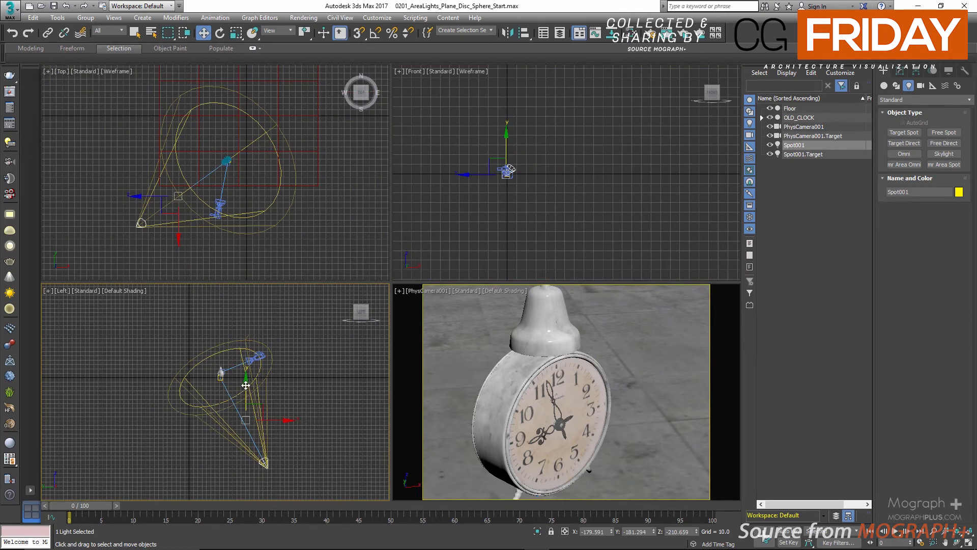
drag(246, 386, 290, 223)
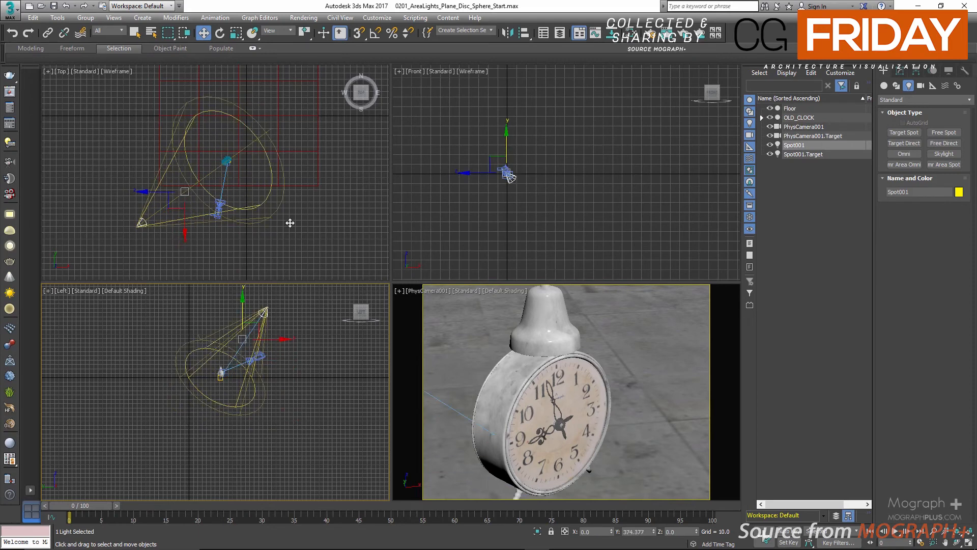
click(900, 70)
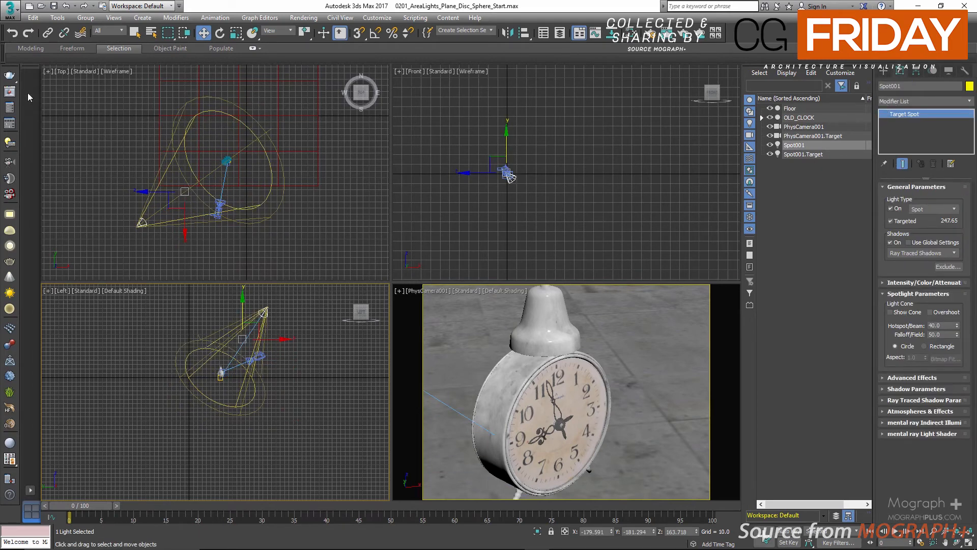
- Set the render output size to 500 by 500 pixels
click(8, 107)
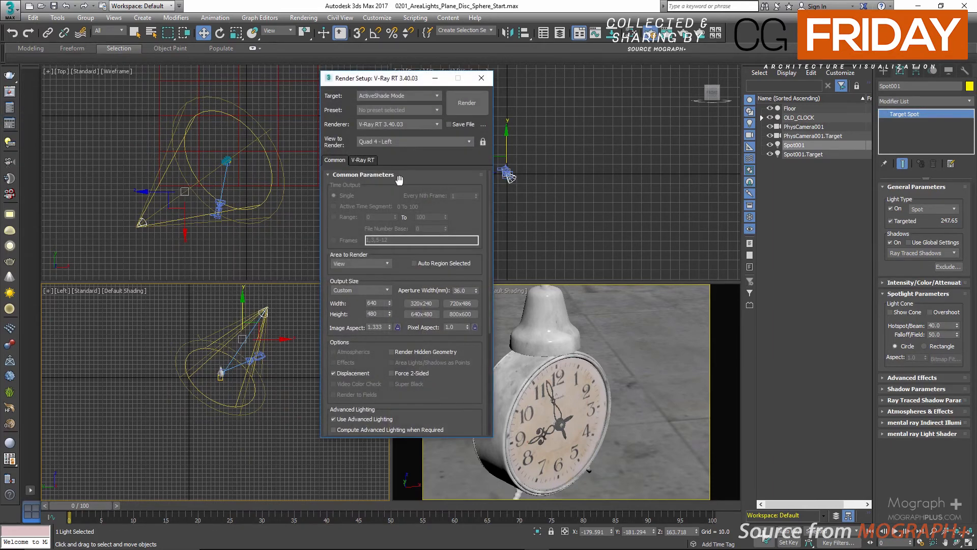
double_click(376, 304)
text(500)
double_click(377, 313)
text(500)
key(Return)
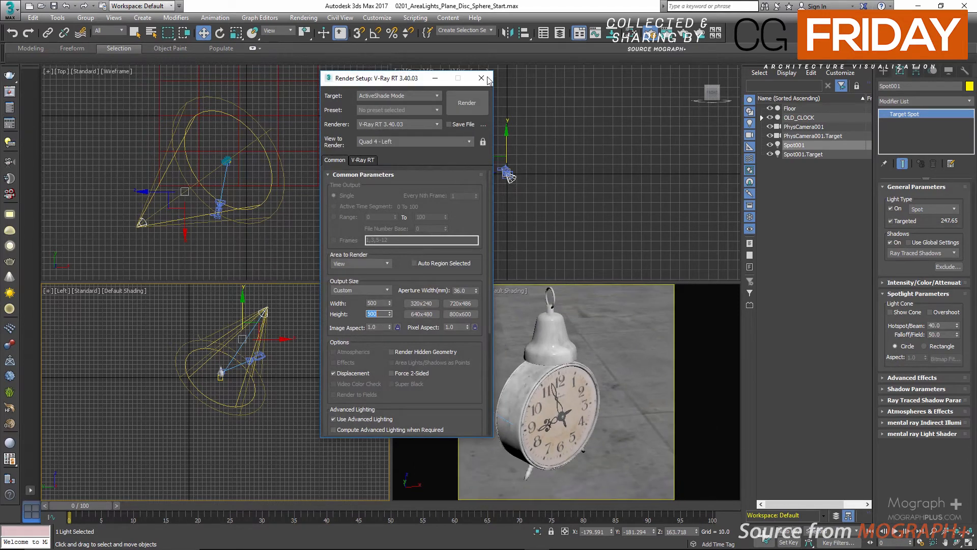
- Start the interactive V-Ray RT render, restarting it with PhysCamera001 as the view to render
click(483, 102)
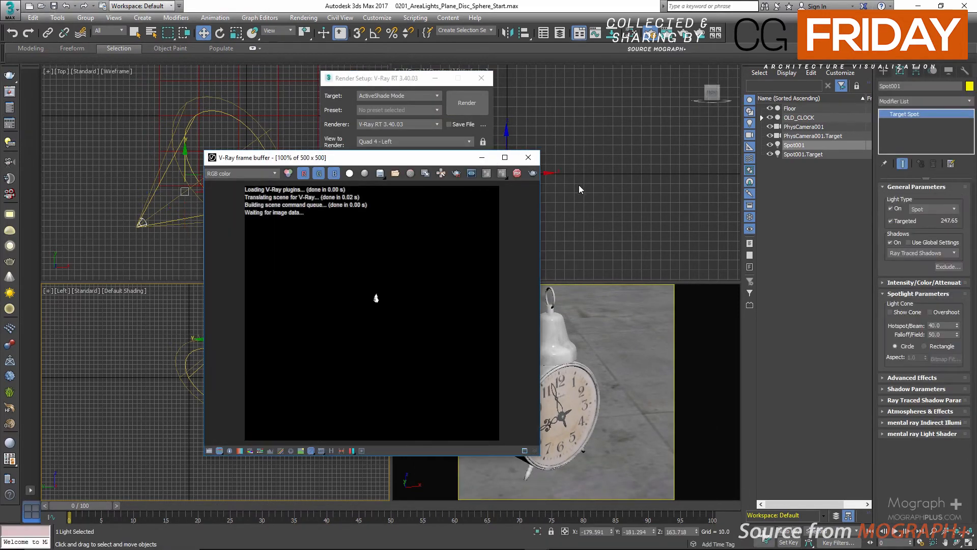
right_click(671, 344)
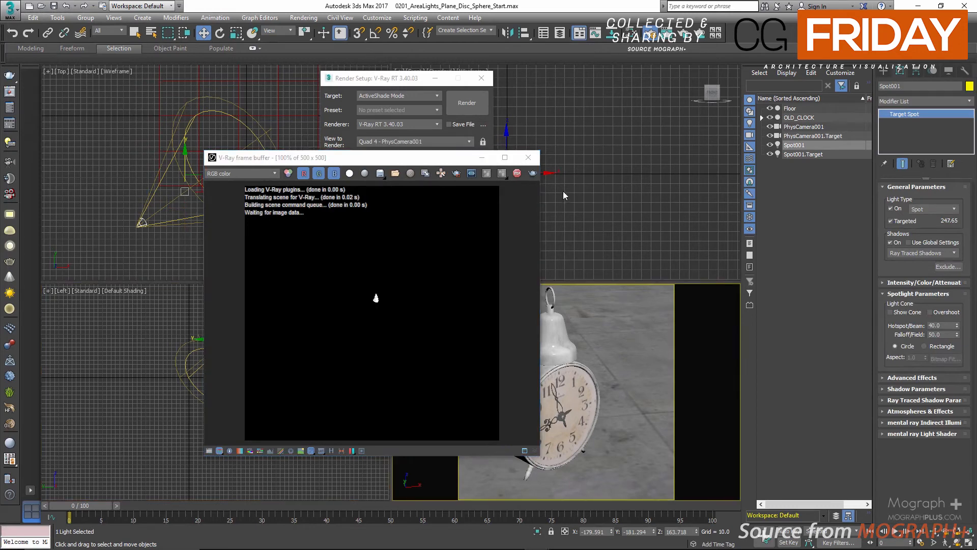
click(520, 172)
click(482, 109)
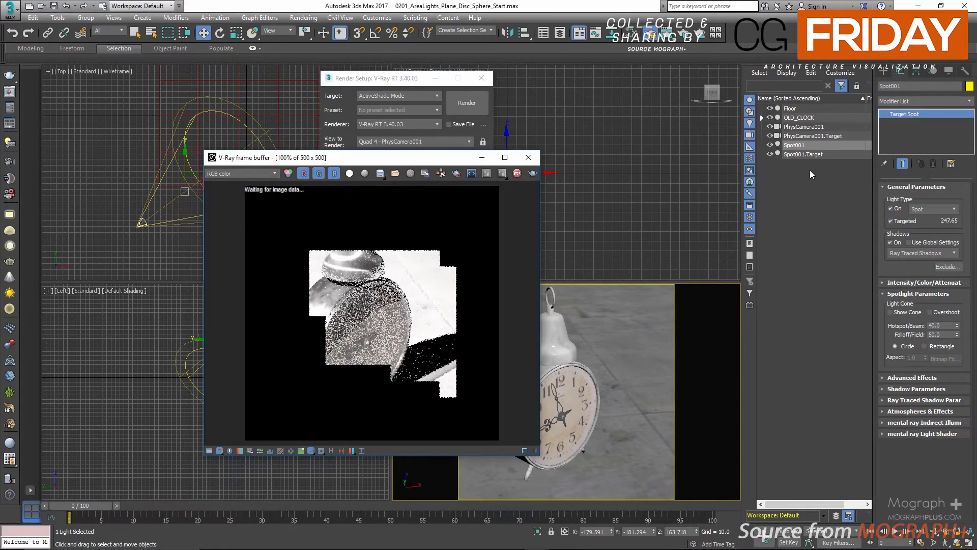
- Set the spotlight's shadow type to VRayShadow, briefly trying VRayShadowMap for comparison
click(934, 252)
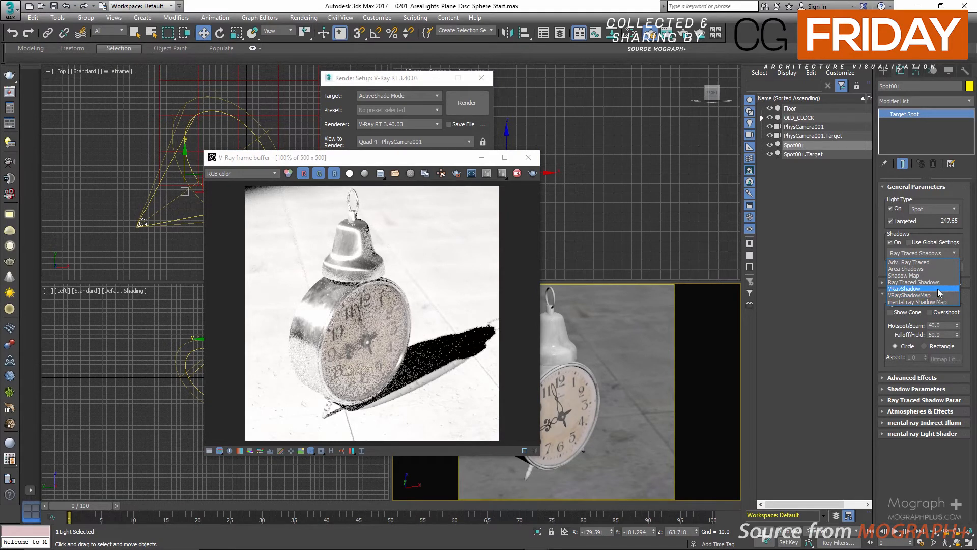
click(938, 289)
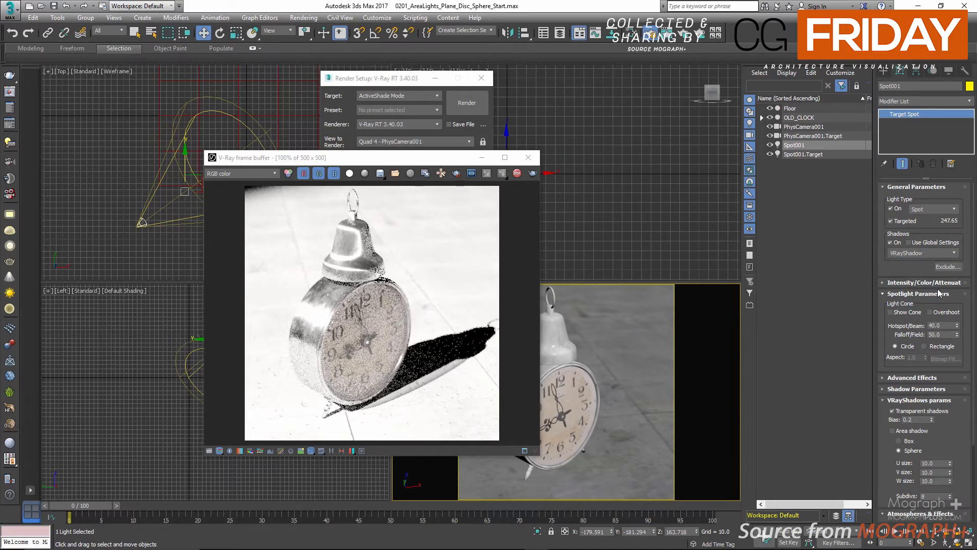
click(941, 252)
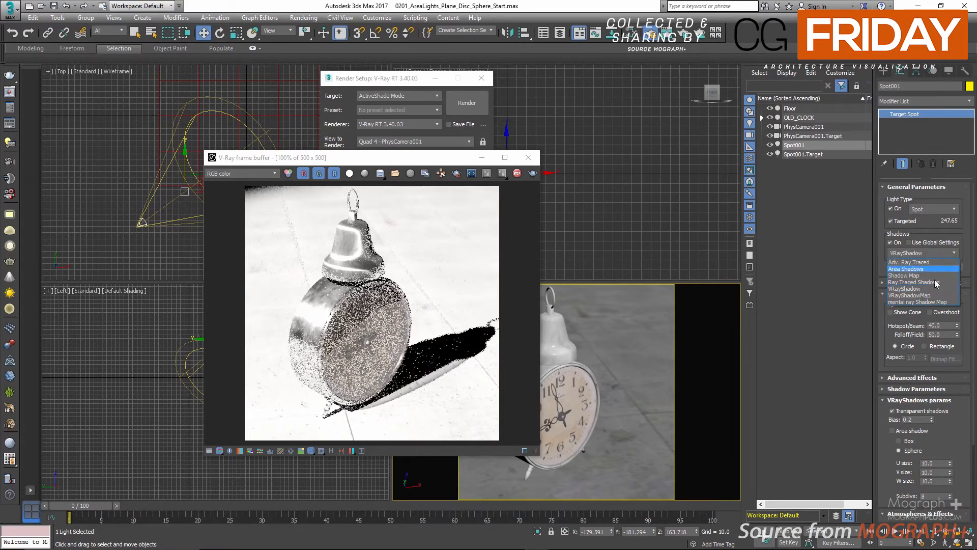
click(932, 297)
click(924, 254)
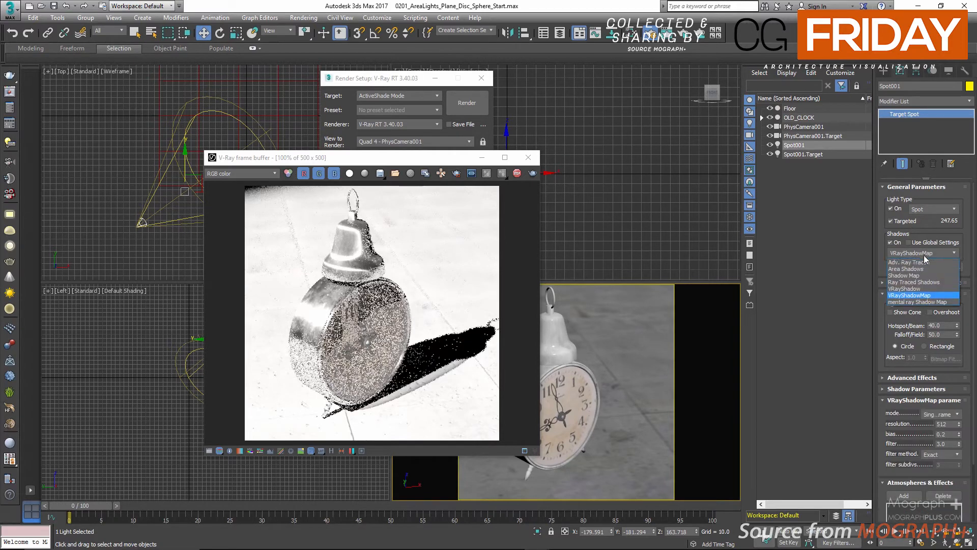
click(927, 291)
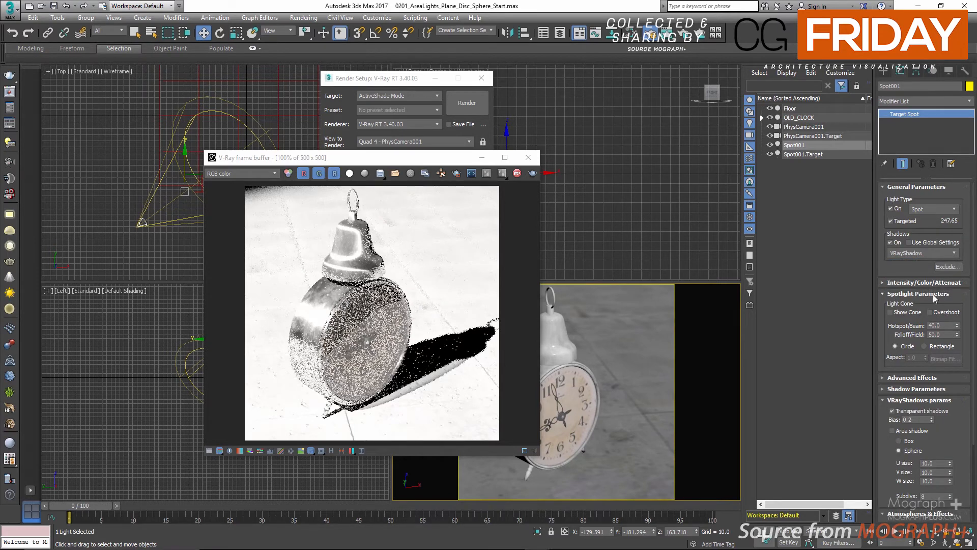
- Narrow the spotlight's cone by setting Hotspot/Beam to 10 and Falloff/Field to 15
double_click(940, 325)
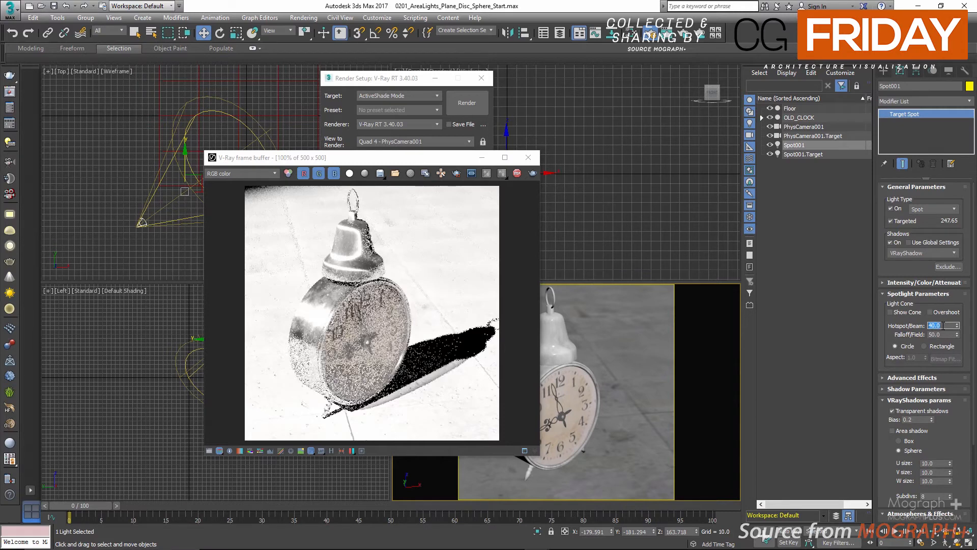
text(10)
key(Return)
double_click(941, 334)
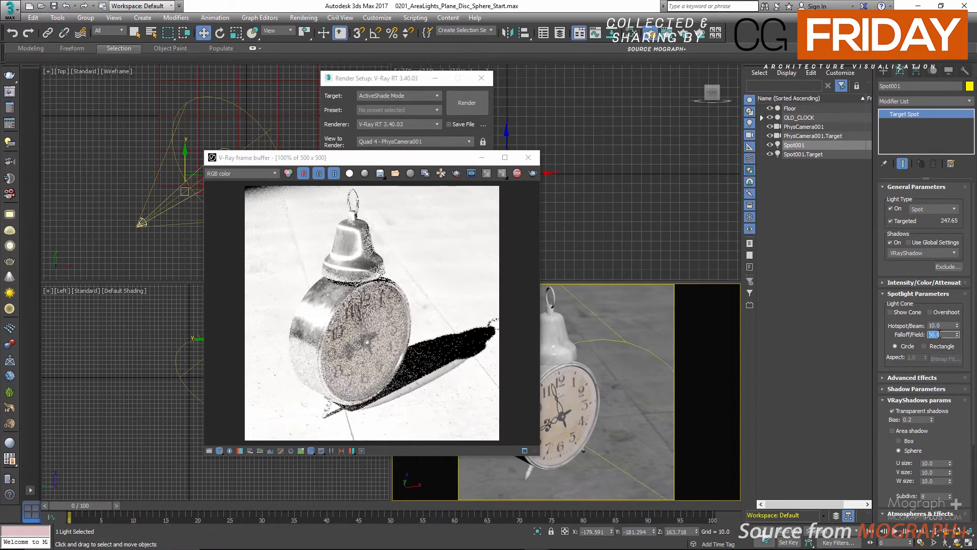
text(15)
key(Return)
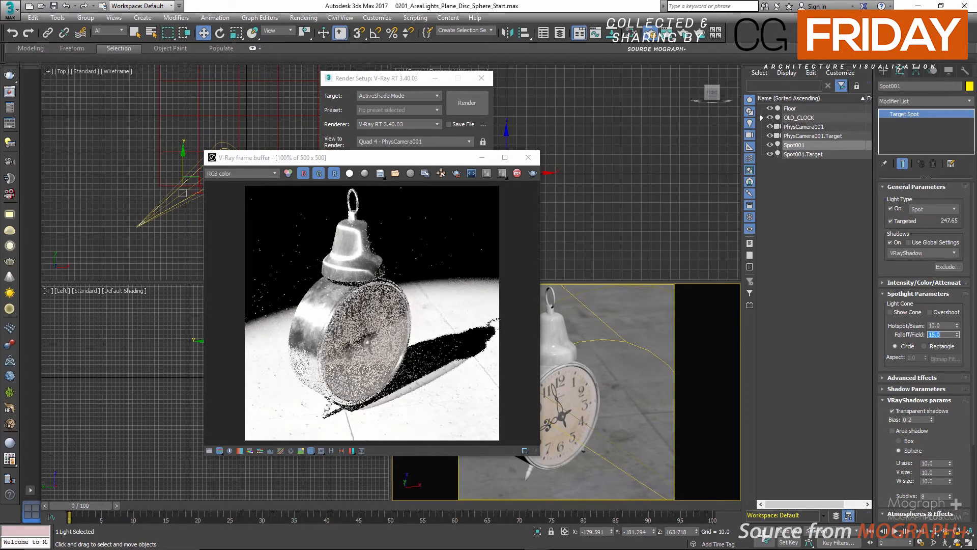
- Set the spotlight's intensity multiplier to 20
click(925, 283)
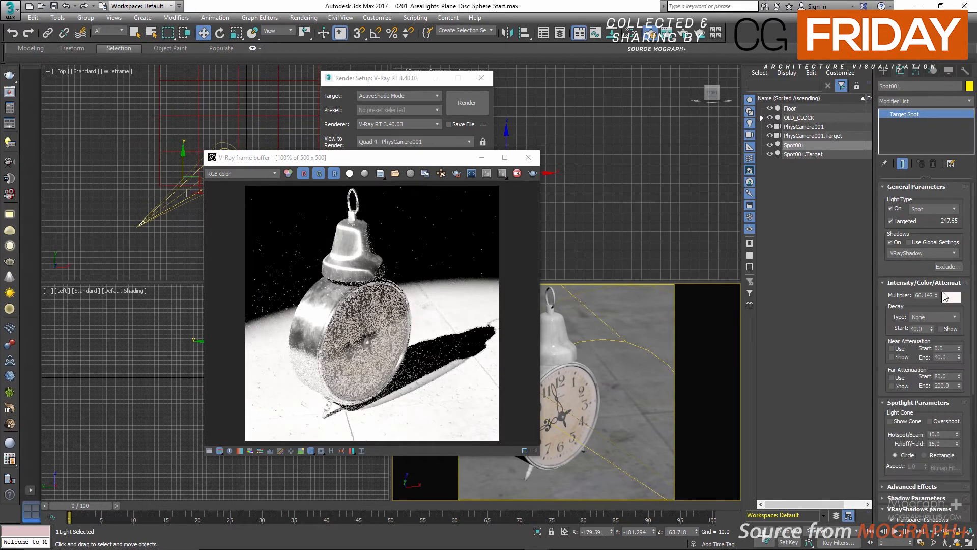
double_click(925, 294)
text(20)
key(Return)
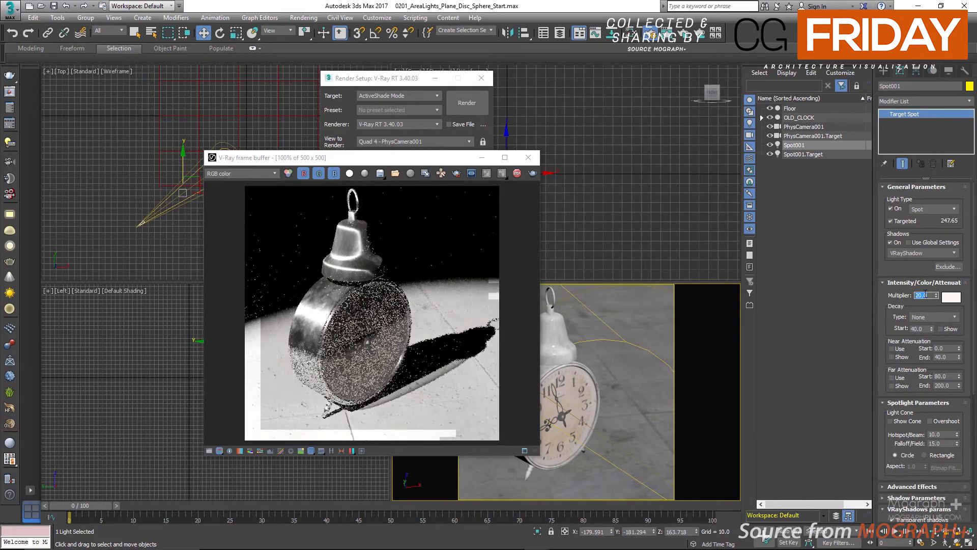
- Inspect the clock's shadow edges in the render and enable Area shadow with the Box shape in the VRayShadows parameters
scroll(429, 373, up, 2)
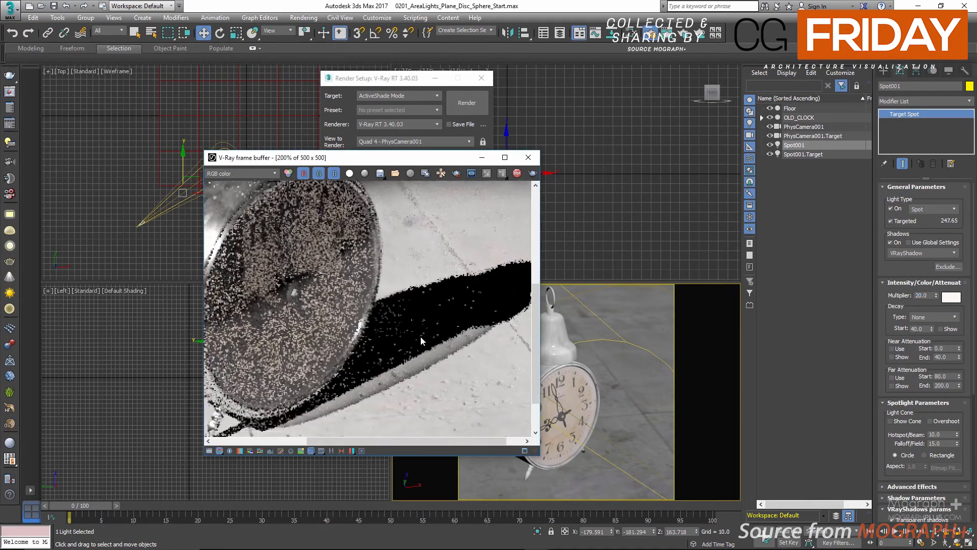
scroll(428, 339, down, 2)
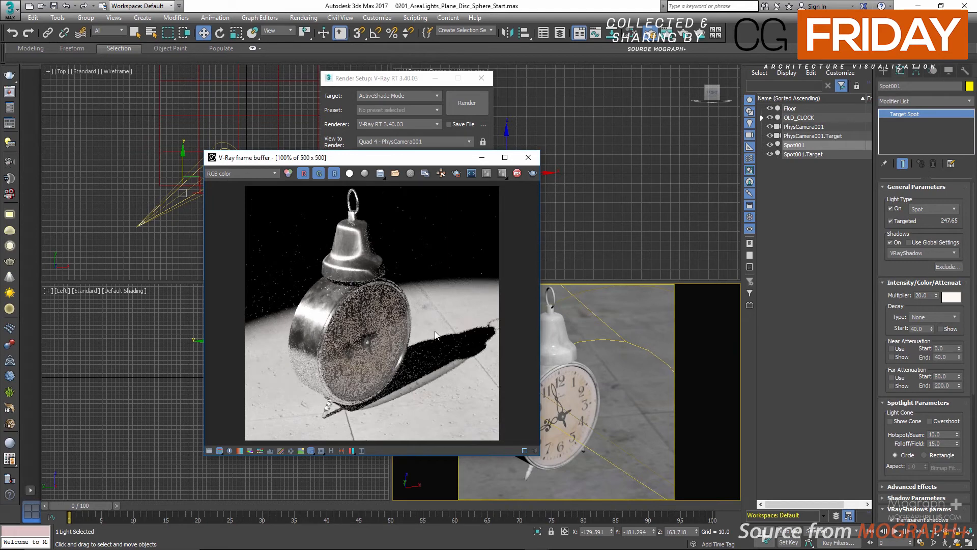
scroll(448, 340, up, 1)
middle_drag(455, 366, 420, 299)
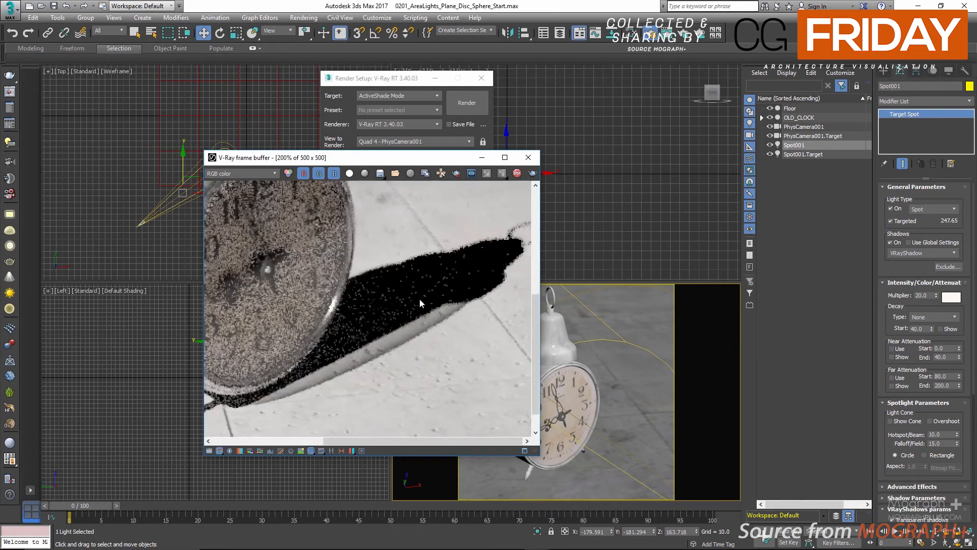
scroll(421, 299, down, 1)
click(891, 282)
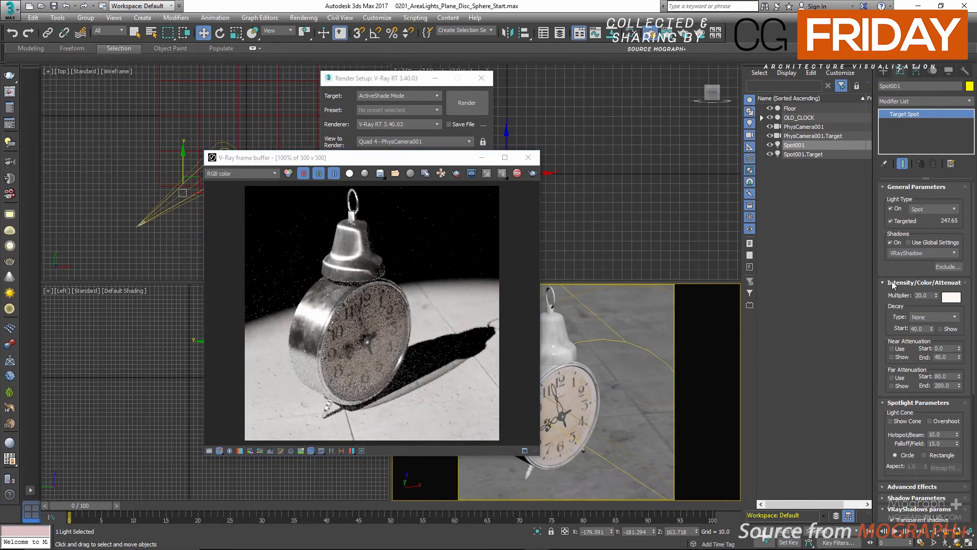
click(921, 294)
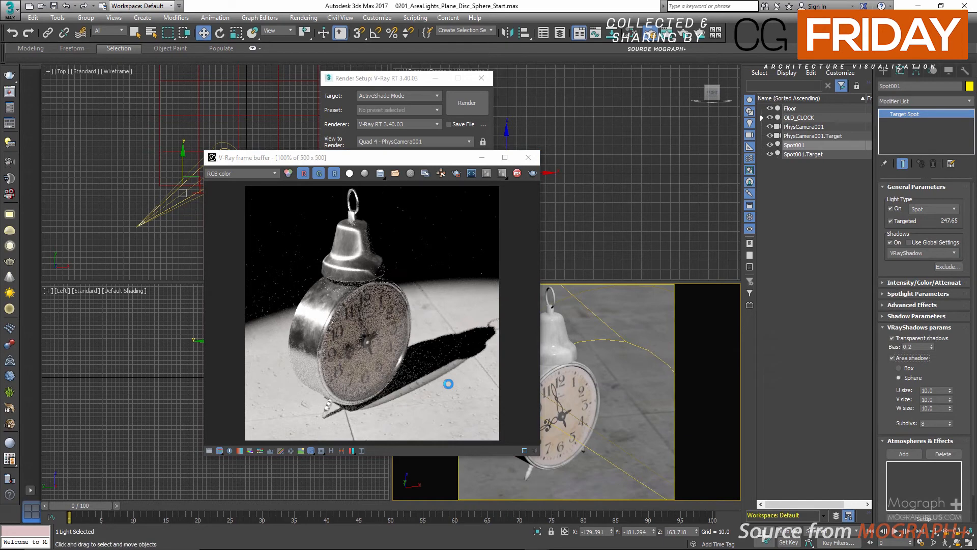
scroll(450, 388, up, 1)
scroll(448, 383, up, 1)
scroll(423, 326, down, 2)
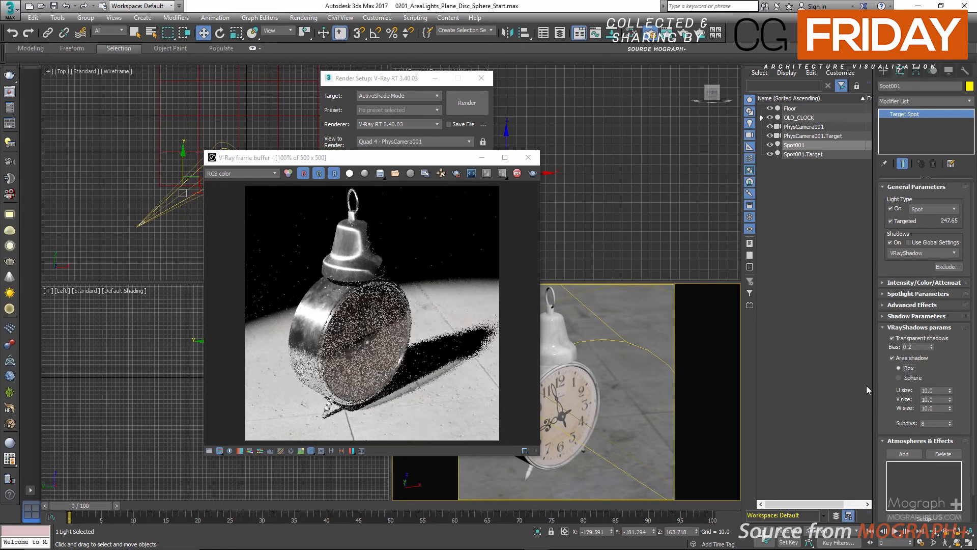
- Set the box area shadow's U, V and W sizes to 30
double_click(936, 390)
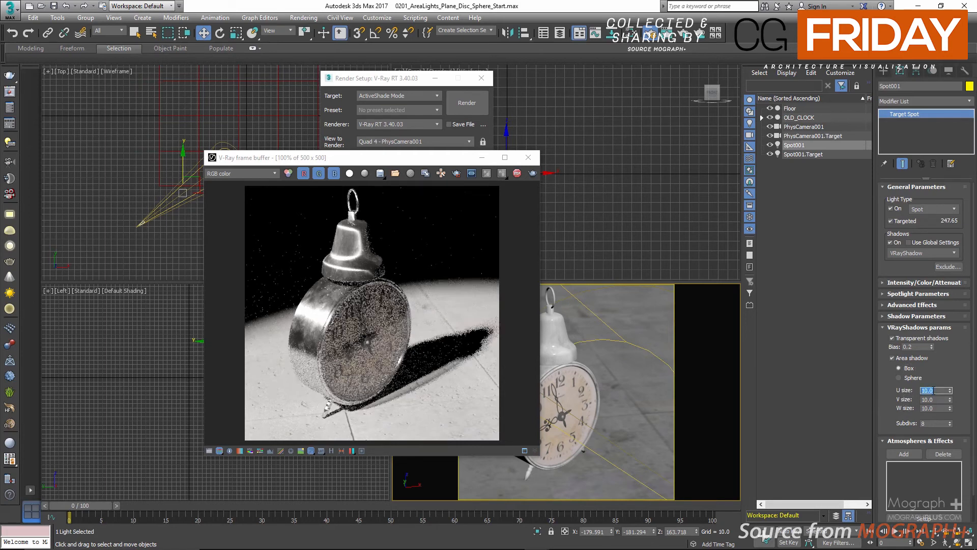
text(30)
double_click(937, 399)
text(30)
double_click(935, 407)
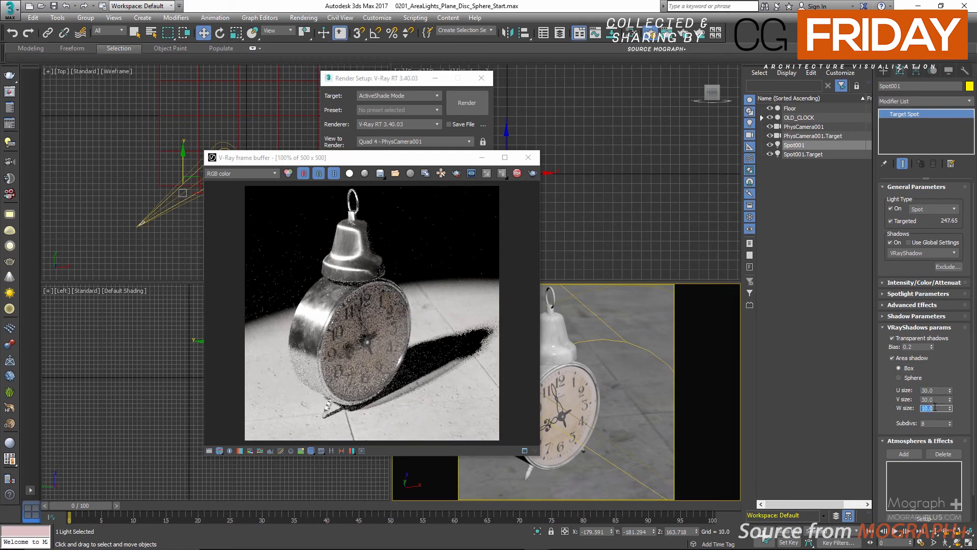
text(30)
key(Return)
- Set the area shadow's U and V sizes to 75 and its W size to 5
double_click(931, 390)
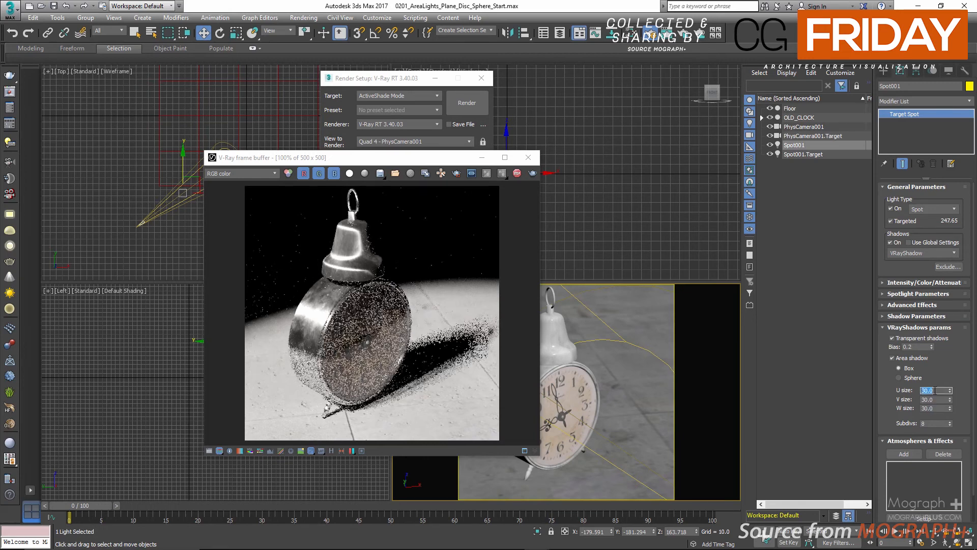
text(75)
double_click(936, 399)
text(75)
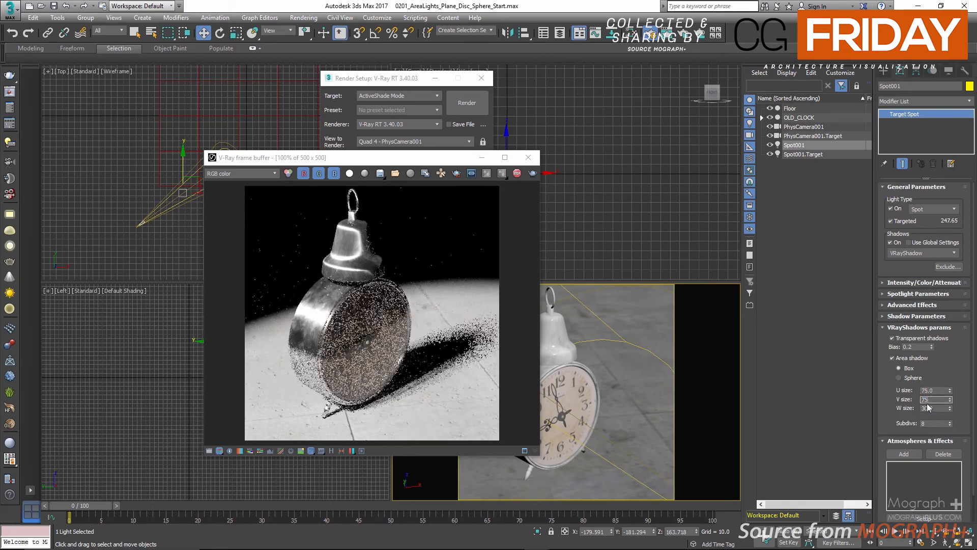
double_click(936, 407)
text(5)
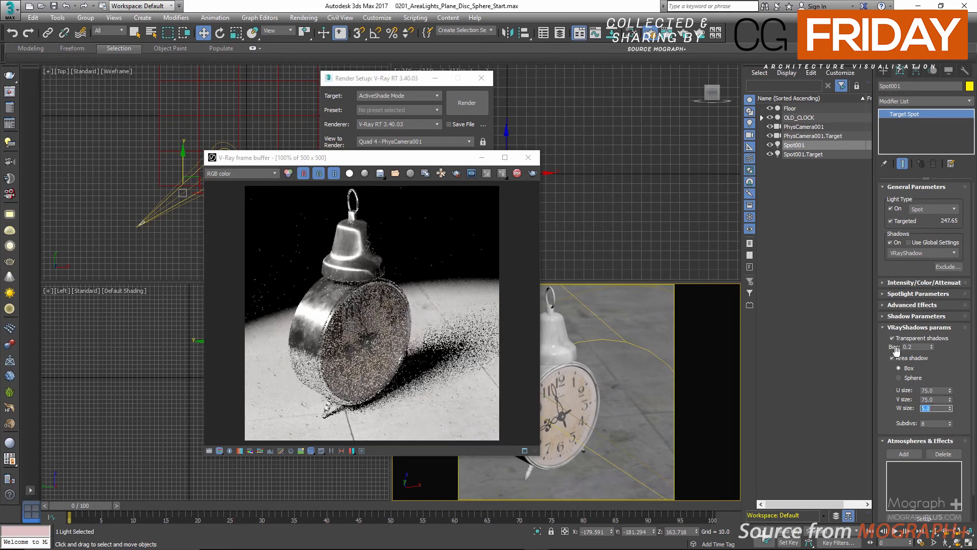
- Switch the area shadow to the Sphere shape and try a U size of 5 before setting it to 50
click(899, 378)
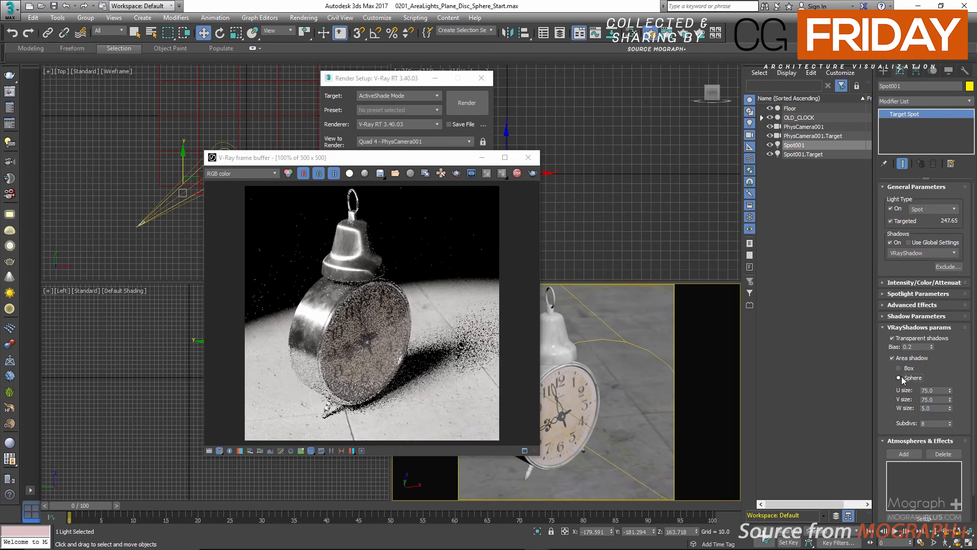
double_click(935, 390)
text(5)
key(Return)
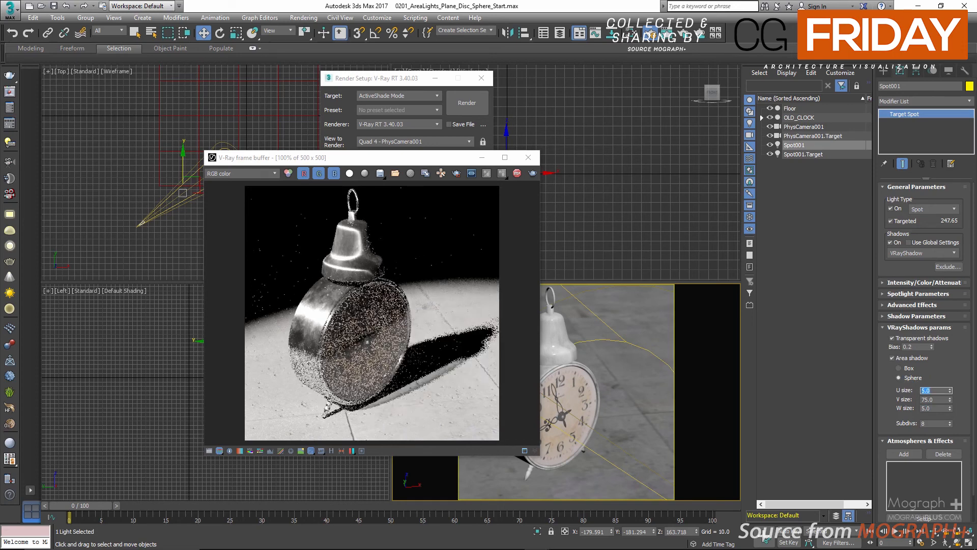
text(50)
key(Return)
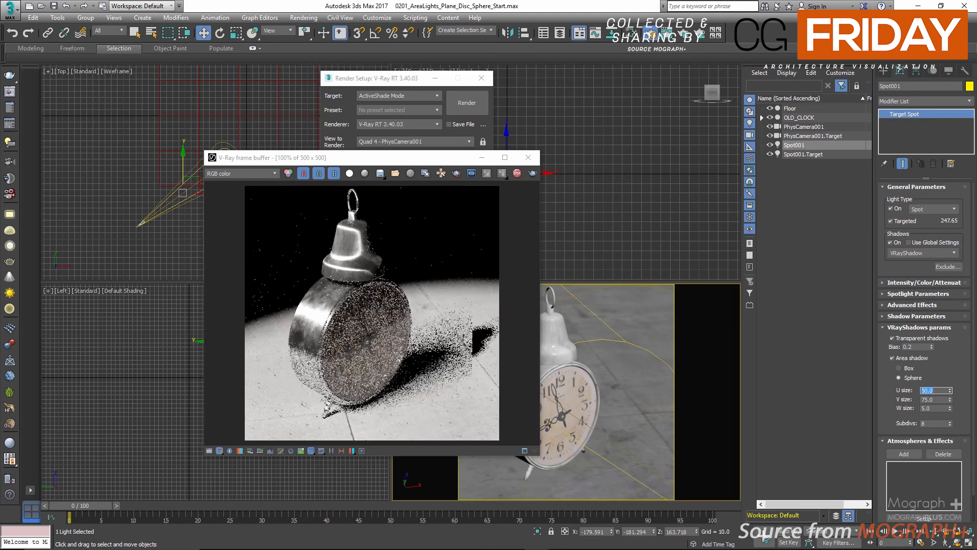
- Return to the Standard light creation options and stop the interactive render
click(886, 72)
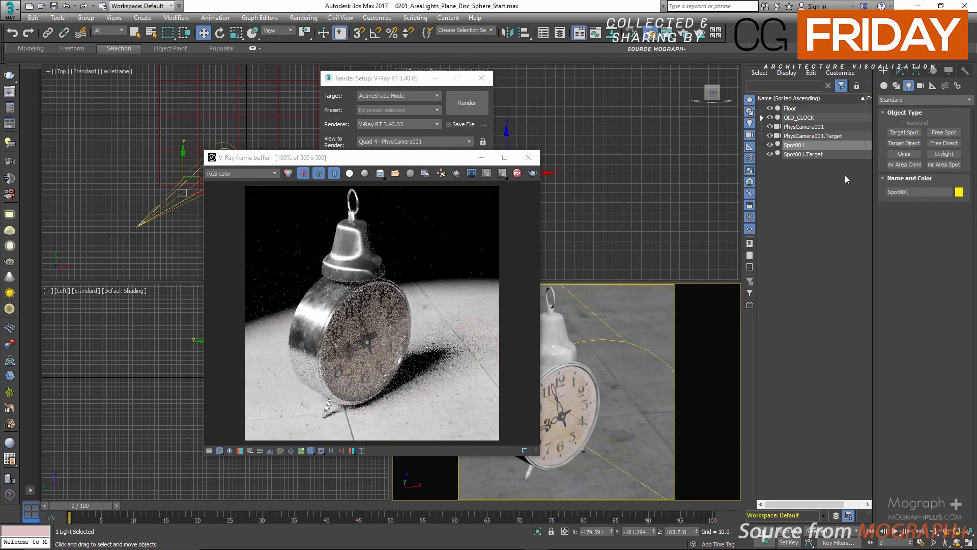
click(517, 173)
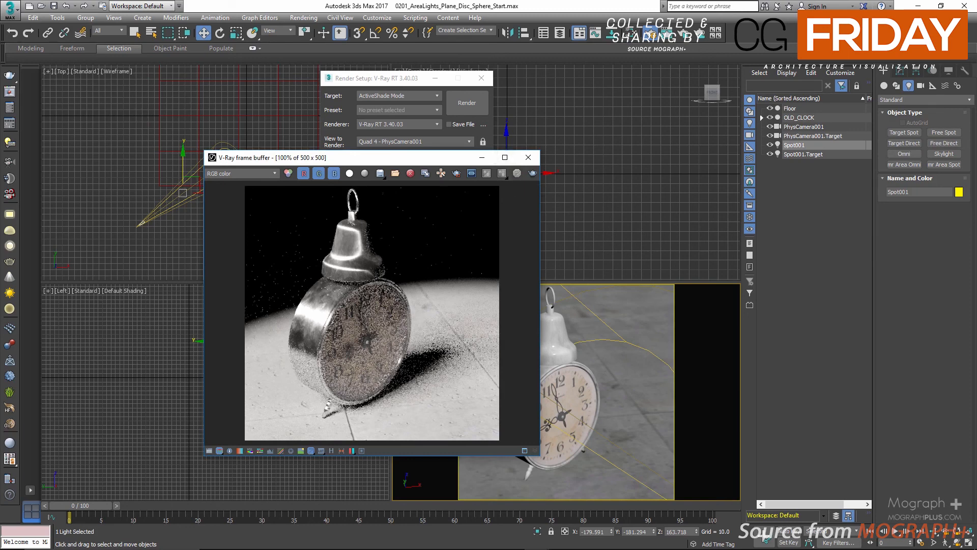